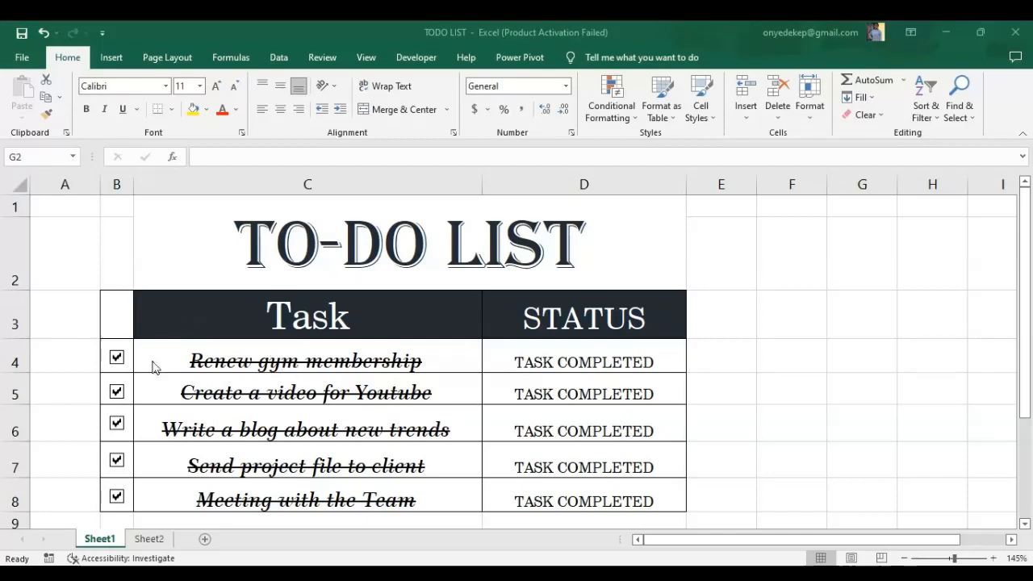
Clear all five task check boxes in the finished to-do list, and tick the first two tasks again
{"action": "left_click", "coordinate": [116, 359]}
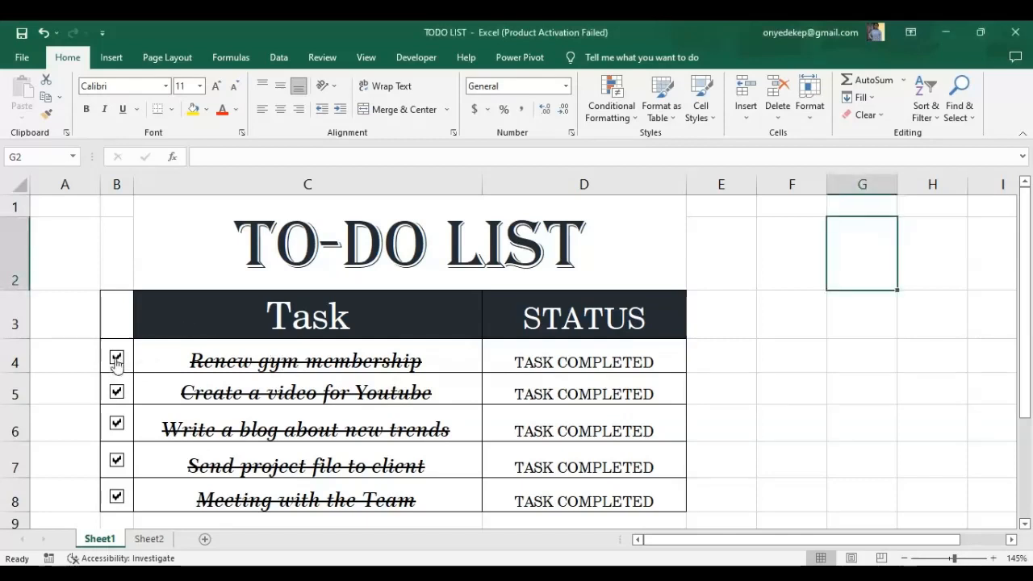
{"action": "left_click", "coordinate": [116, 358]}
{"action": "left_click", "coordinate": [117, 392]}
{"action": "left_click", "coordinate": [116, 426]}
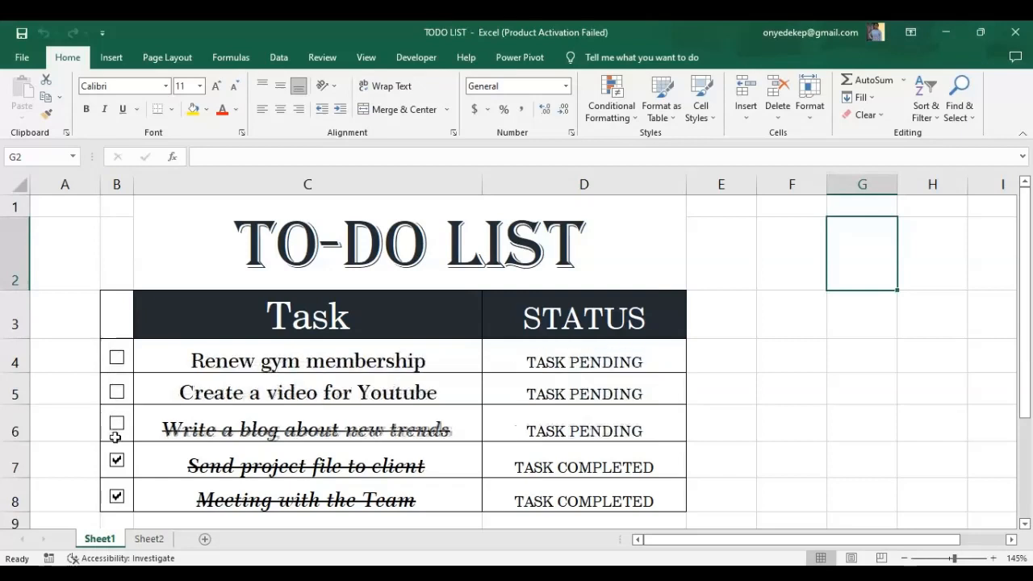
{"action": "left_click", "coordinate": [116, 460]}
{"action": "left_click", "coordinate": [117, 497]}
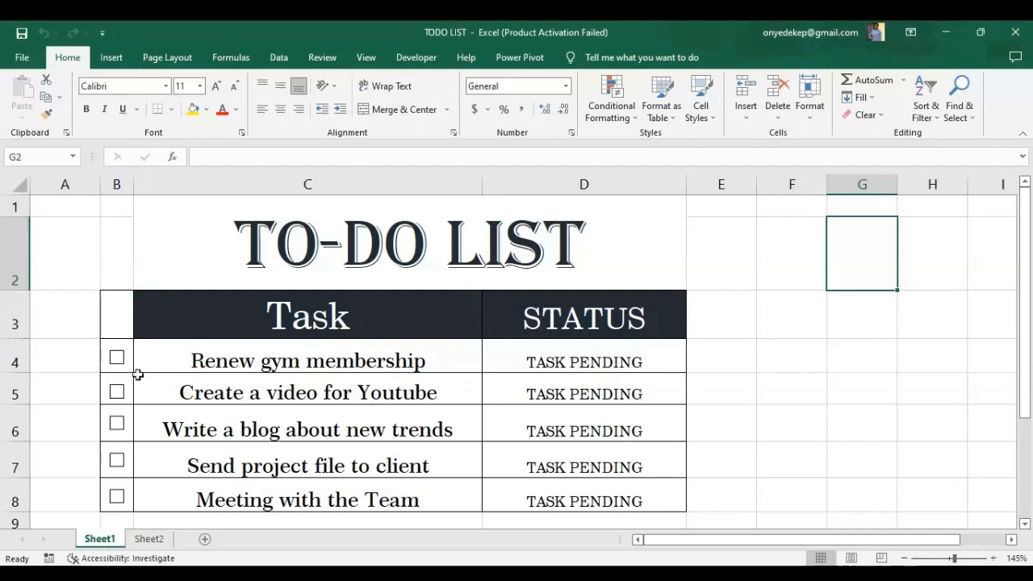
{"action": "left_click", "coordinate": [116, 358]}
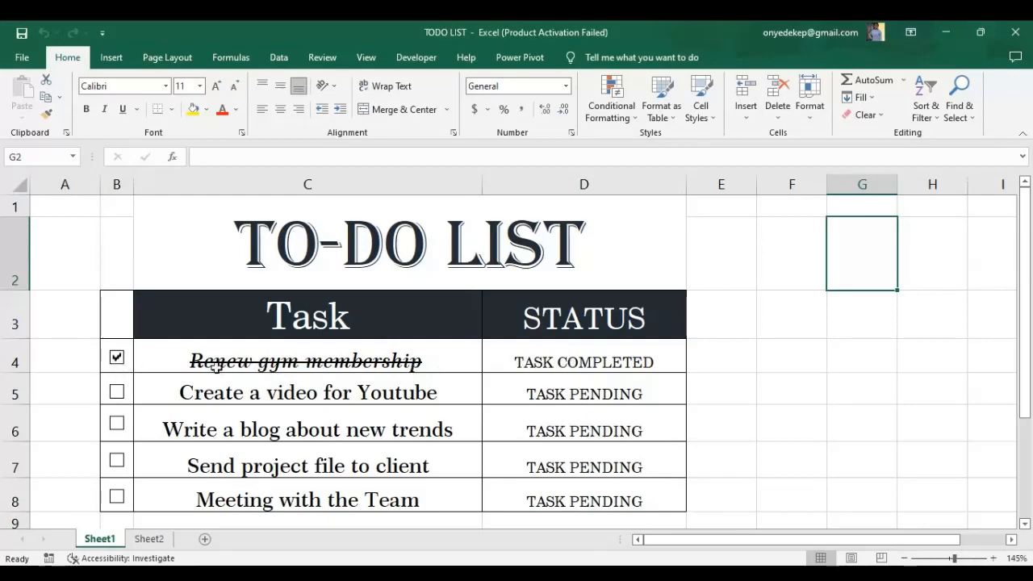
{"action": "left_click", "coordinate": [118, 393]}
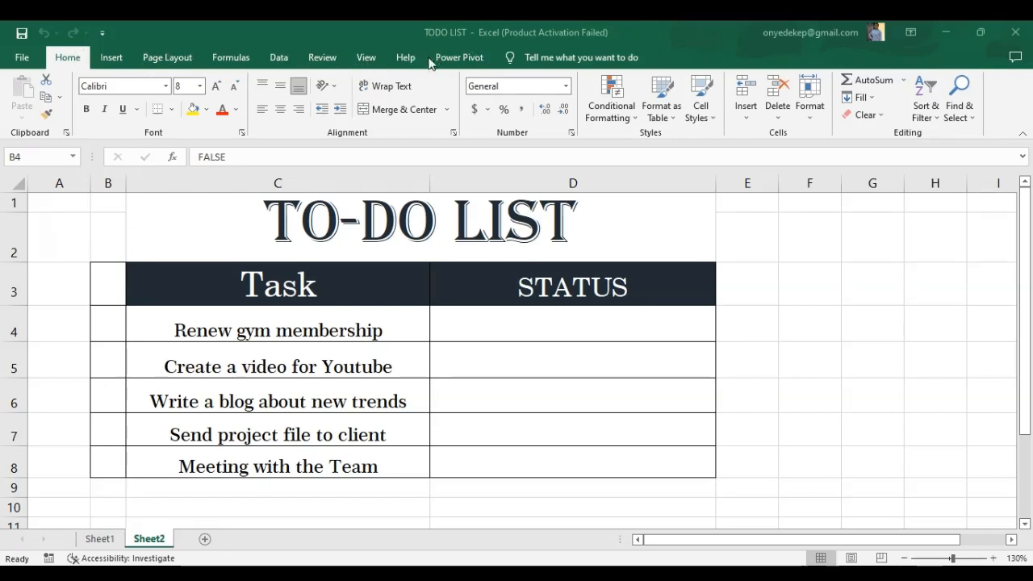
Enable the Developer tab in the ribbon customization options
{"action": "left_click", "coordinate": [18, 61]}
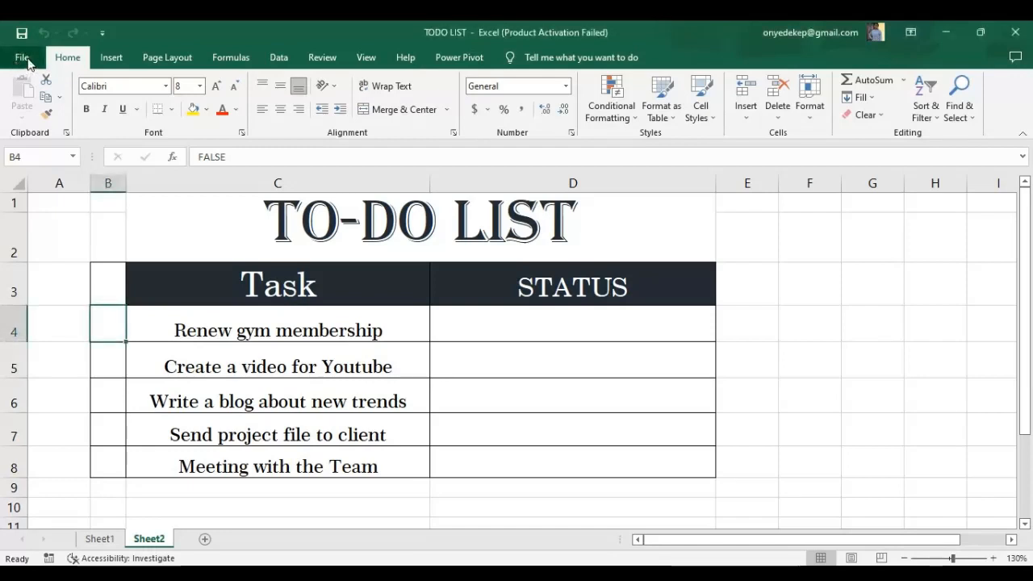
{"action": "left_click", "coordinate": [24, 59]}
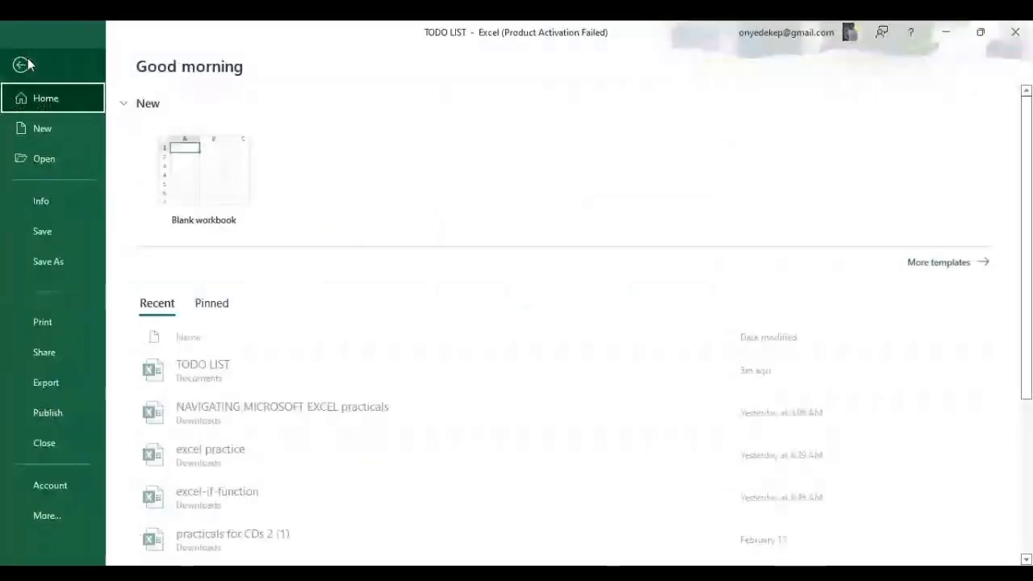
{"action": "left_click", "coordinate": [45, 520]}
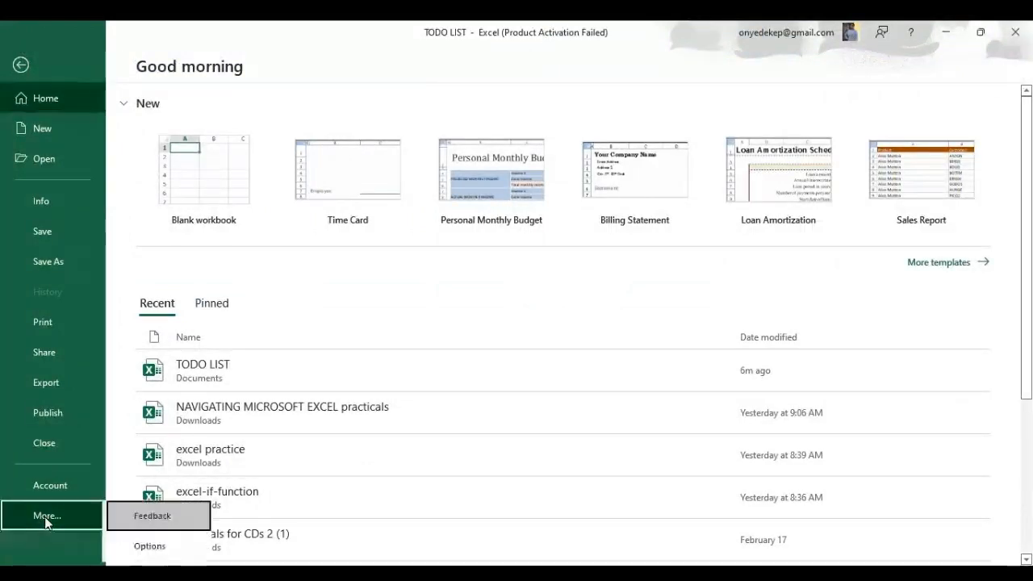
{"action": "left_click", "coordinate": [151, 553]}
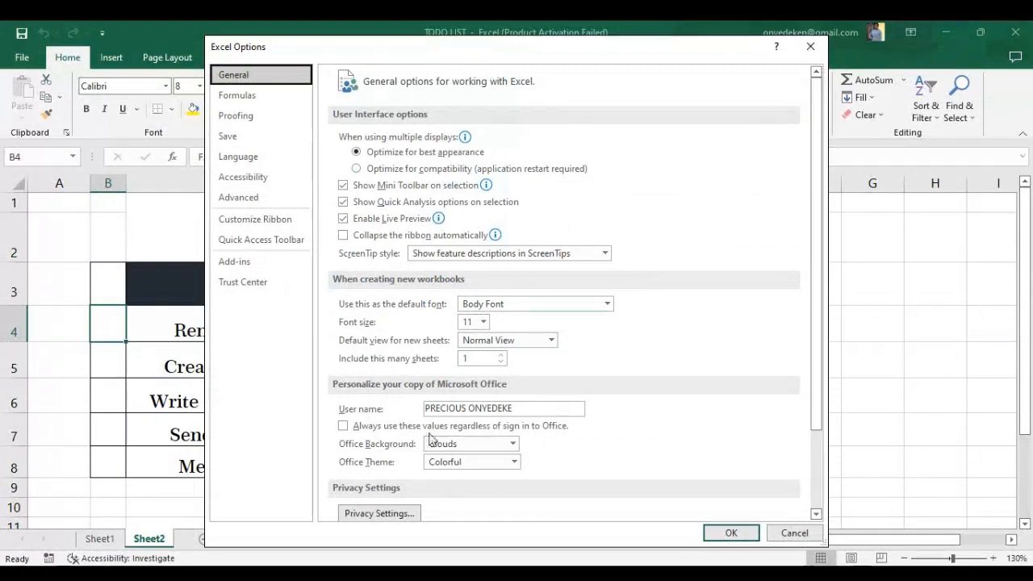
{"action": "left_click", "coordinate": [258, 220]}
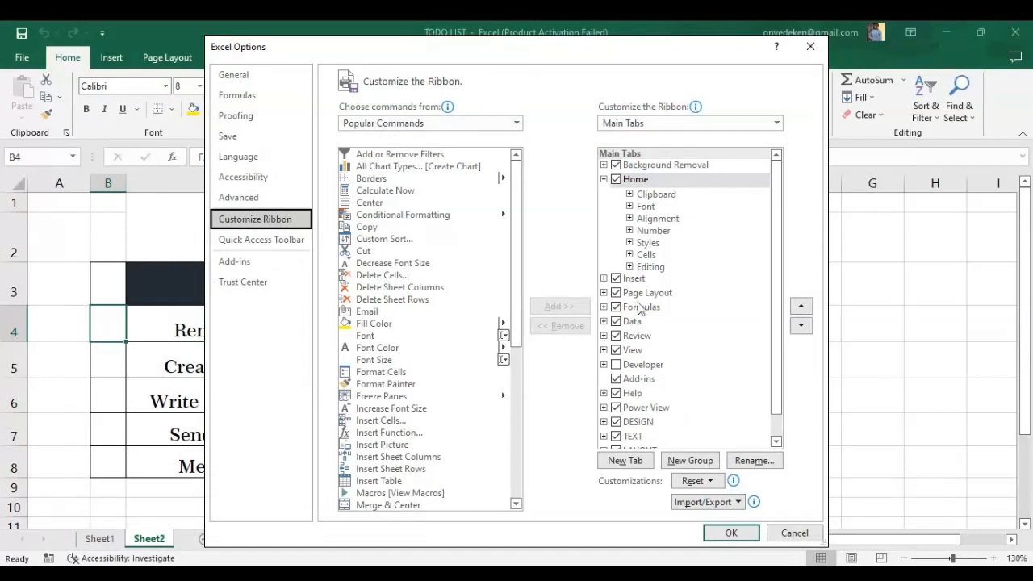
{"action": "scroll", "coordinate": [641, 433], "scroll_direction": "down", "scroll_amount": 1}
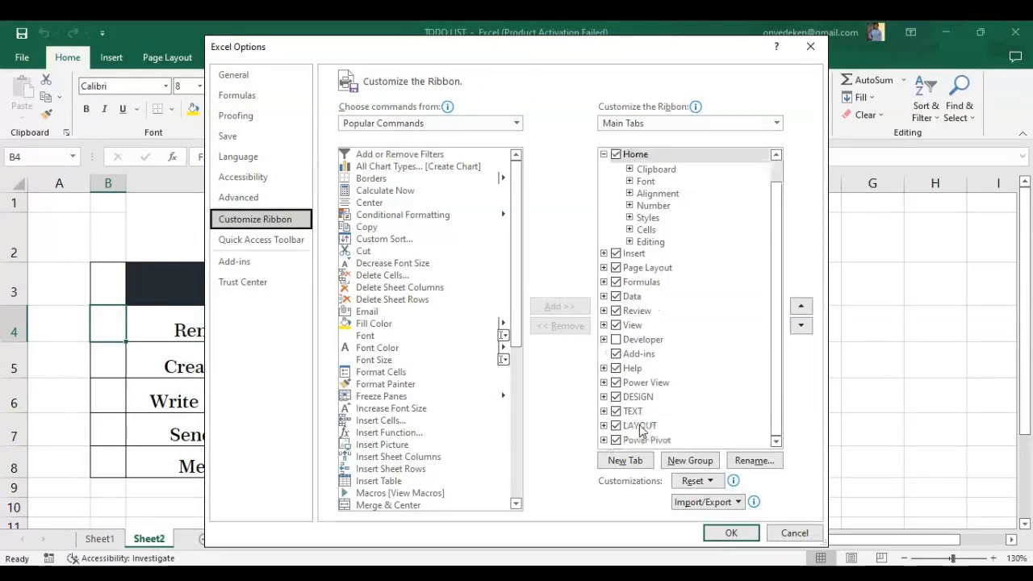
{"action": "scroll", "coordinate": [642, 433], "scroll_direction": "up", "scroll_amount": 1}
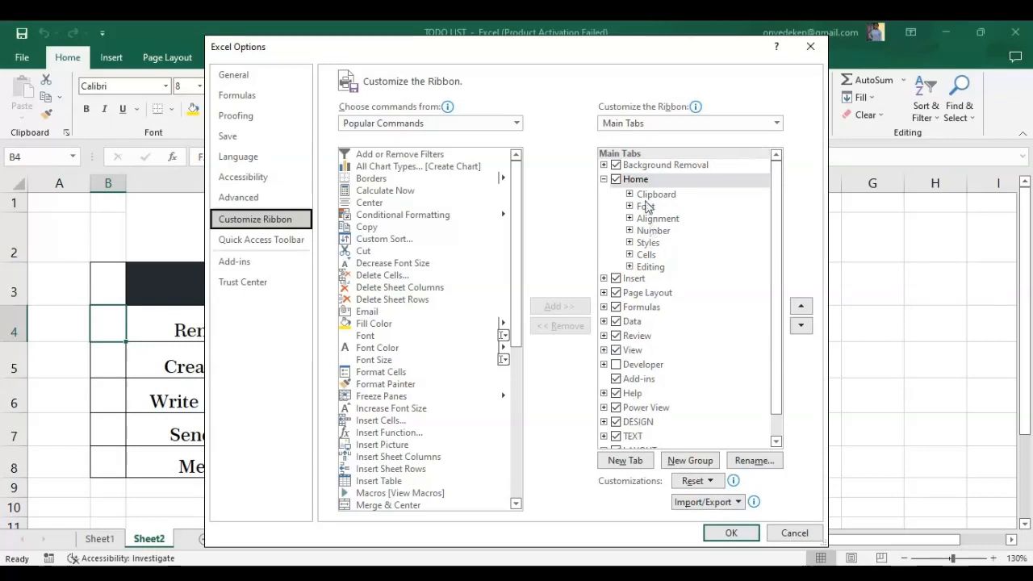
{"action": "left_click", "coordinate": [616, 365]}
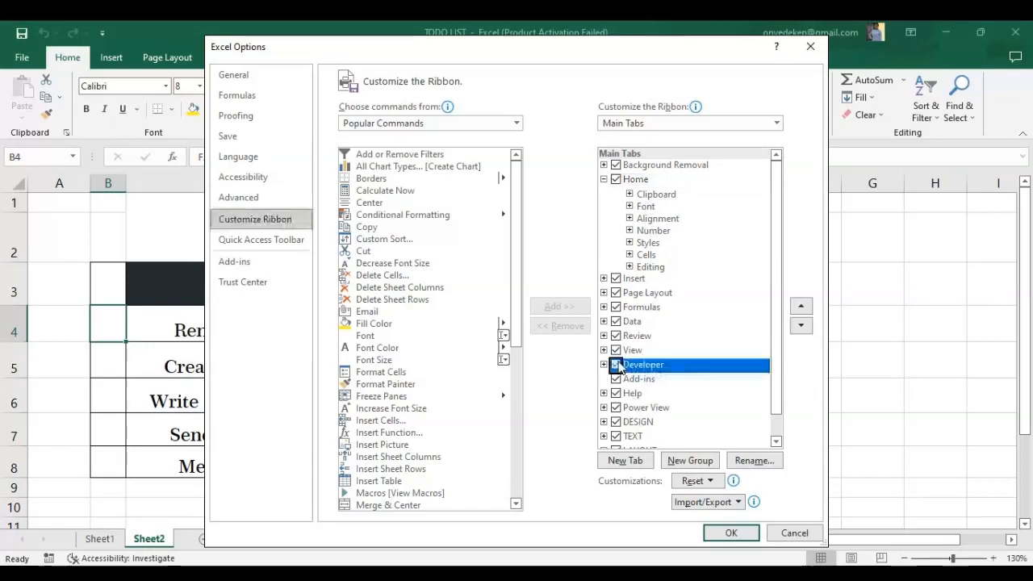
{"action": "left_click", "coordinate": [729, 531]}
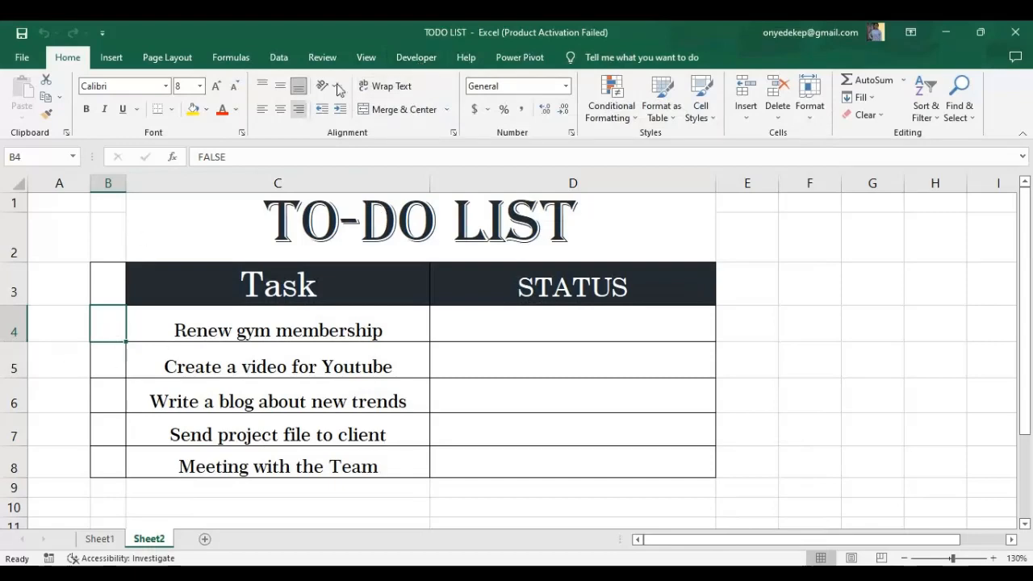
Insert a form-control check box in cell B4 beside "Renew gym membership" and delete its label text
{"action": "left_click", "coordinate": [416, 58]}
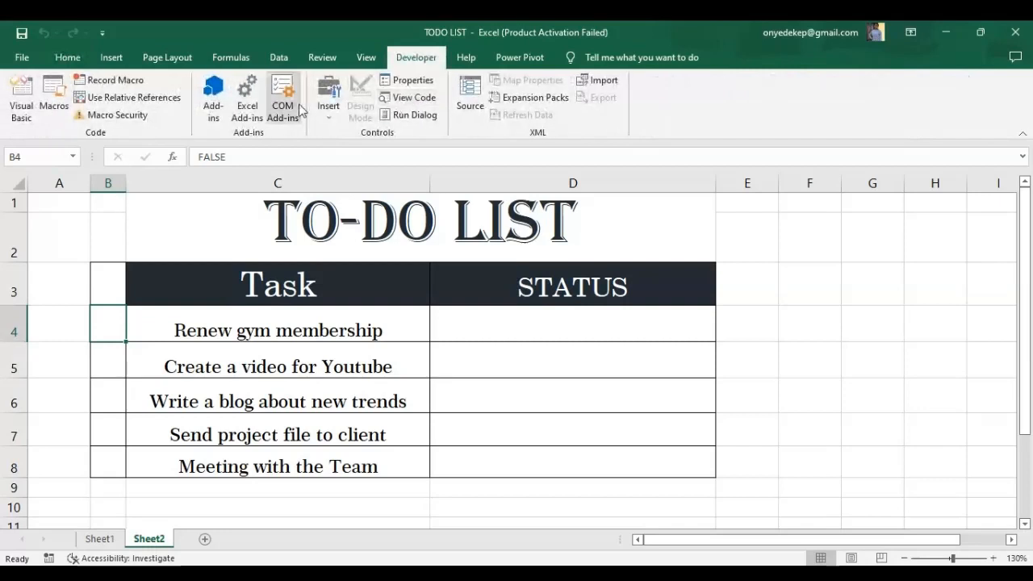
{"action": "left_click", "coordinate": [326, 112]}
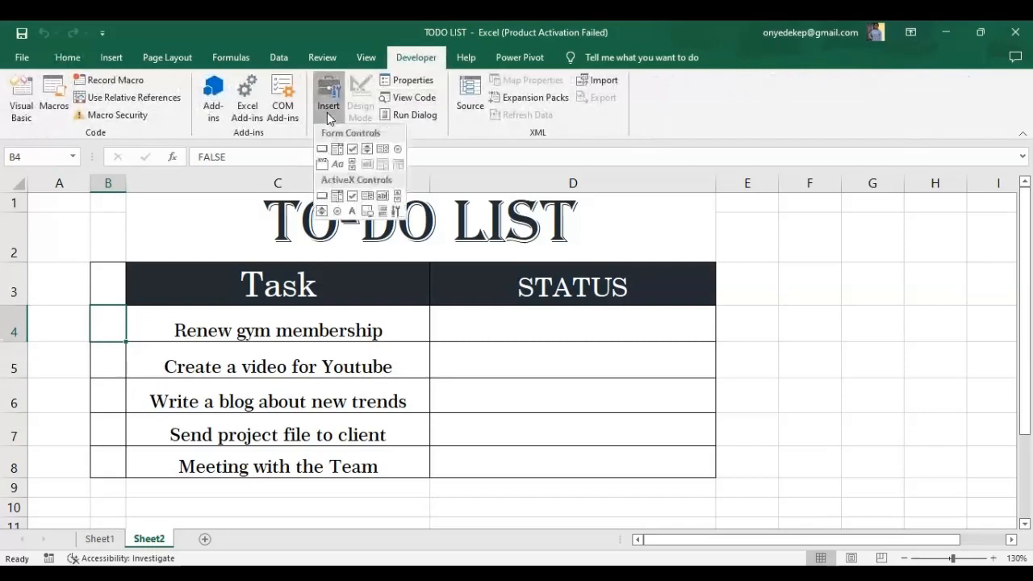
{"action": "left_click", "coordinate": [353, 149]}
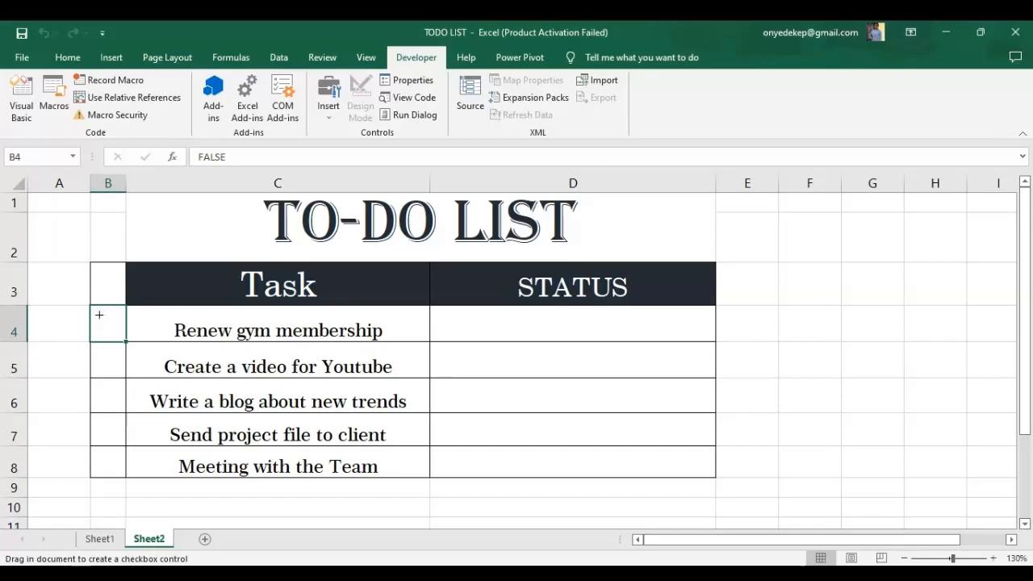
{"action": "left_click_drag", "start_coordinate": [99, 315], "coordinate": [109, 321]}
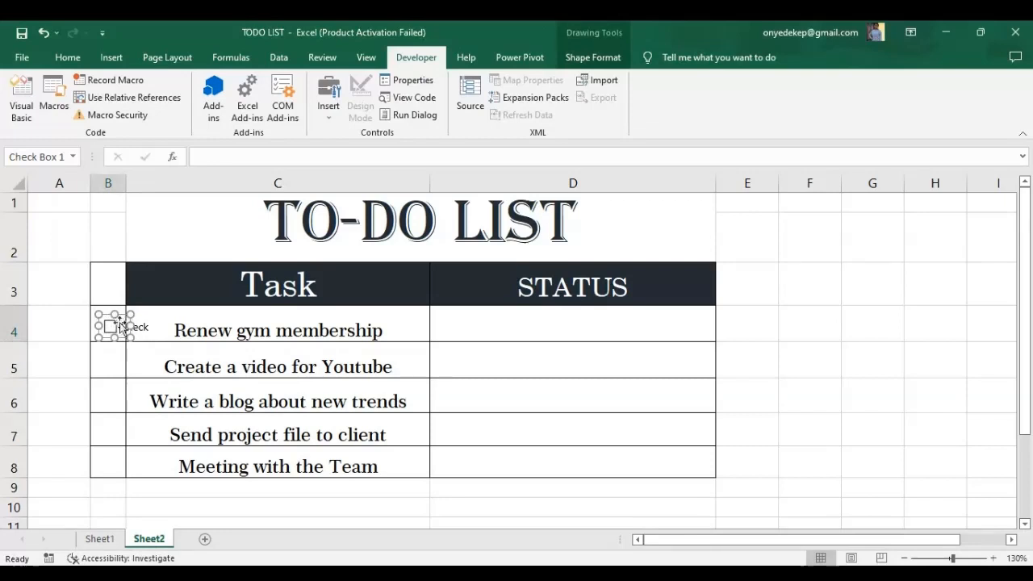
{"action": "left_click", "coordinate": [122, 324]}
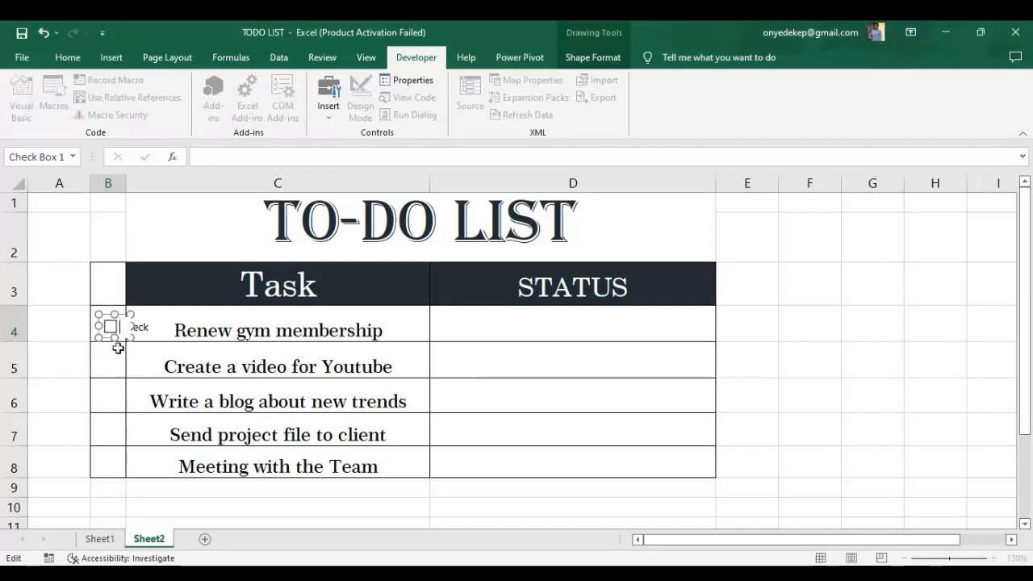
{"action": "left_click", "coordinate": [113, 353]}
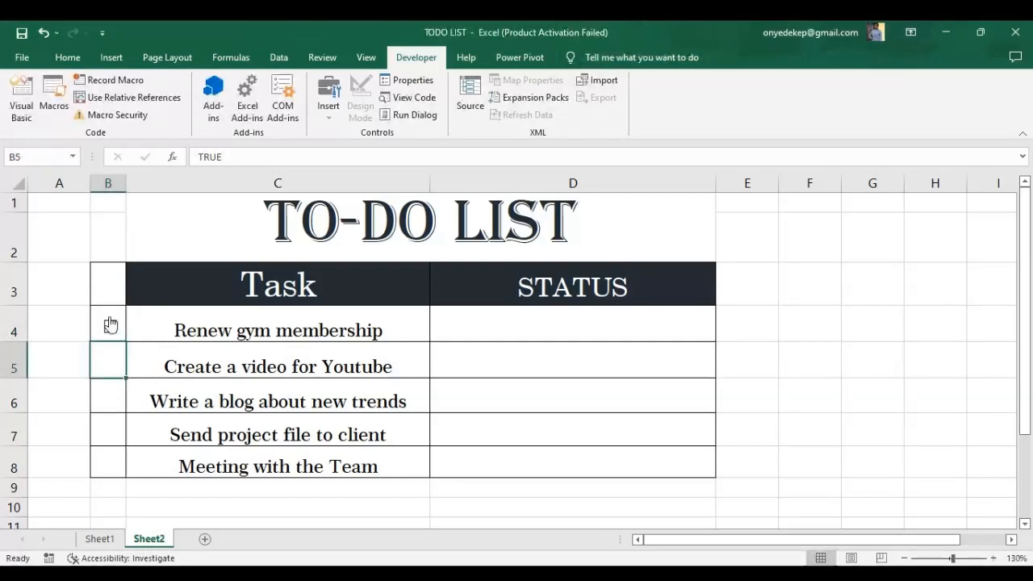
Shrink the check box frame to fit inside cell B4 and test toggling it on and off
{"action": "right_click", "coordinate": [110, 325]}
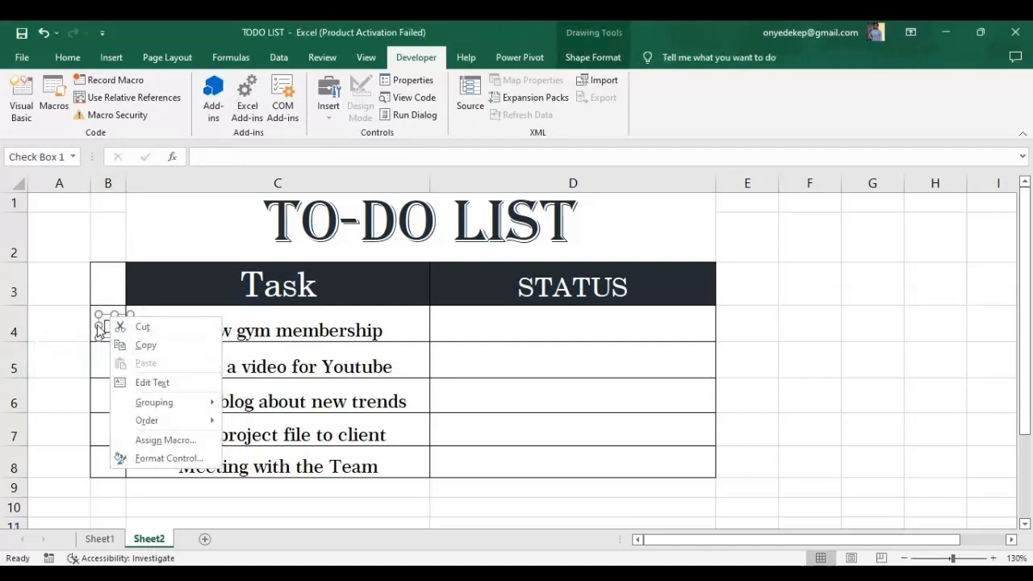
{"action": "left_click", "coordinate": [98, 316]}
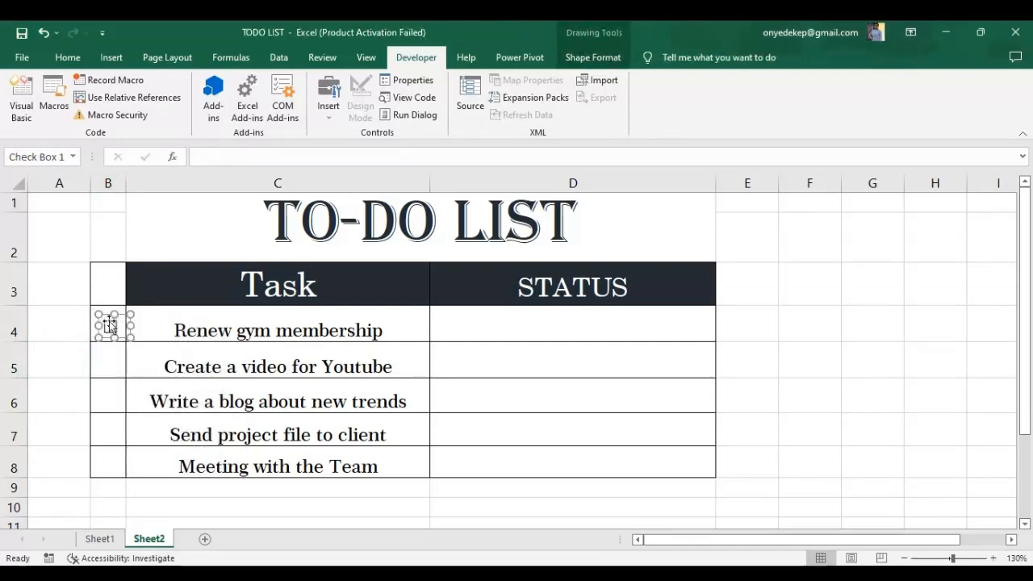
{"action": "left_click_drag", "start_coordinate": [130, 340], "coordinate": [94, 339]}
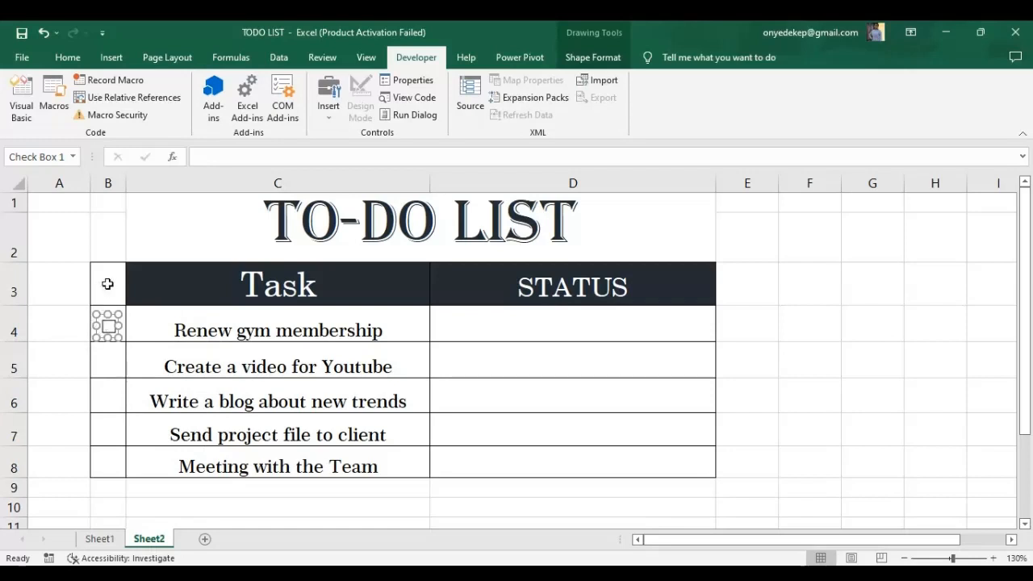
{"action": "left_click", "coordinate": [107, 356]}
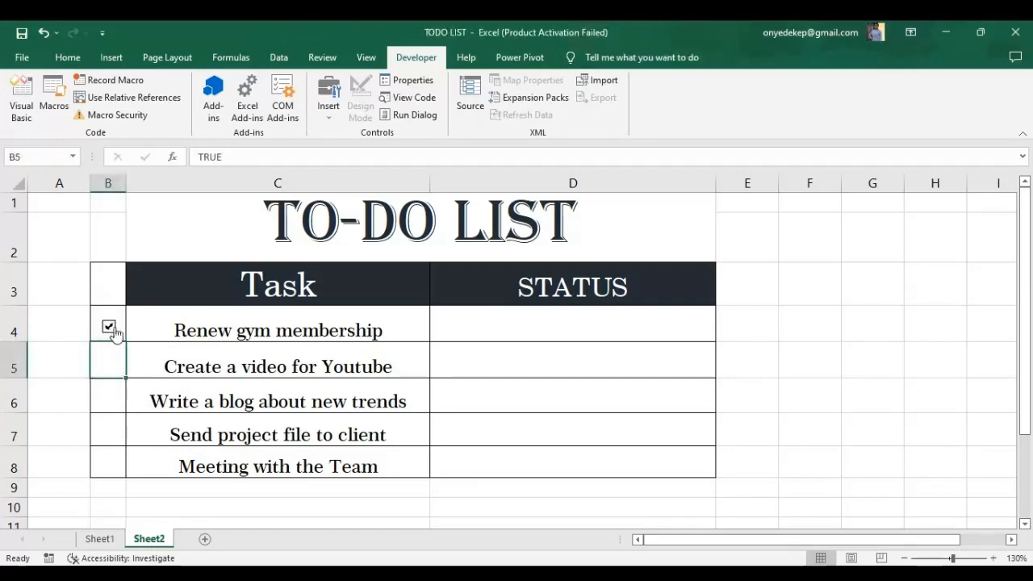
{"action": "left_click", "coordinate": [111, 328]}
Fill the check box in cell B4 down to B8 so every task row has one
{"action": "right_click", "coordinate": [111, 328]}
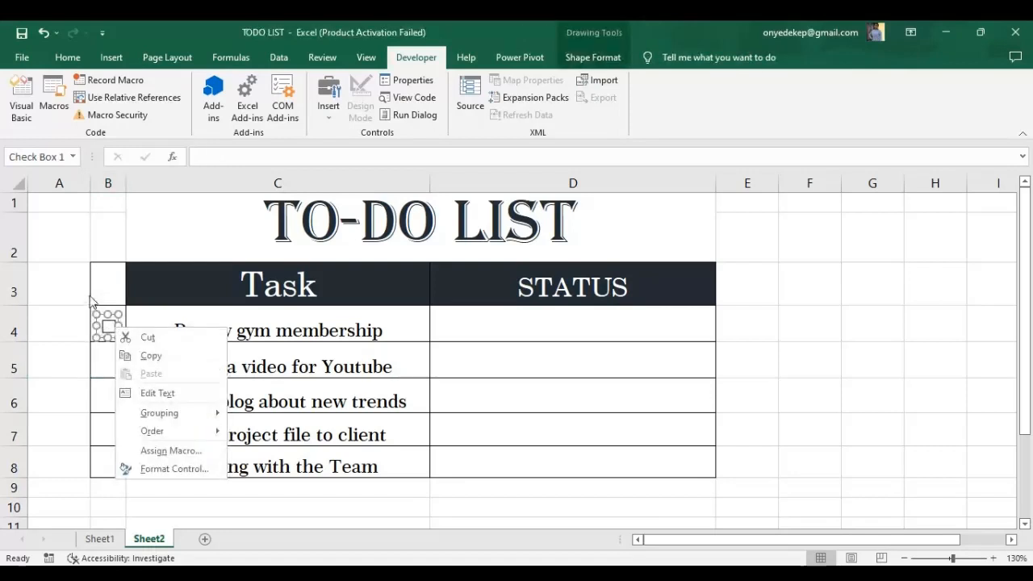
{"action": "key", "text": "Escape"}
{"action": "left_click", "coordinate": [97, 310]}
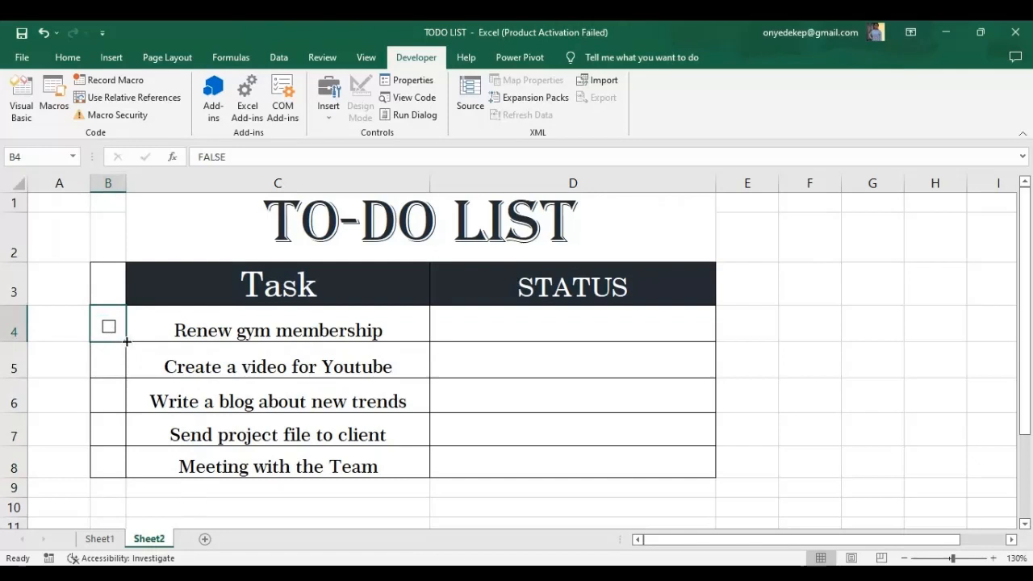
{"action": "left_click_drag", "start_coordinate": [127, 341], "coordinate": [115, 461]}
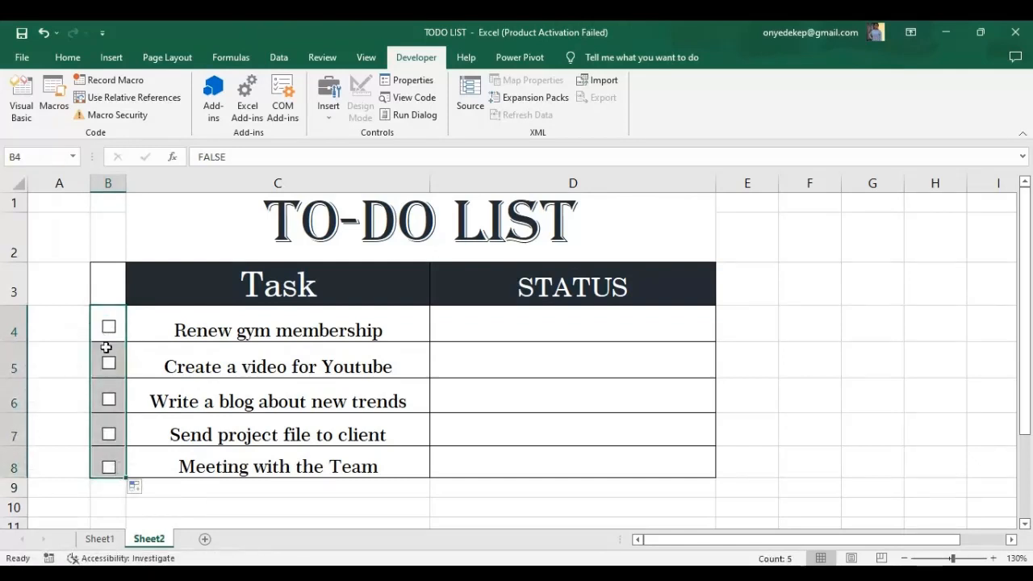
{"action": "left_click", "coordinate": [107, 300]}
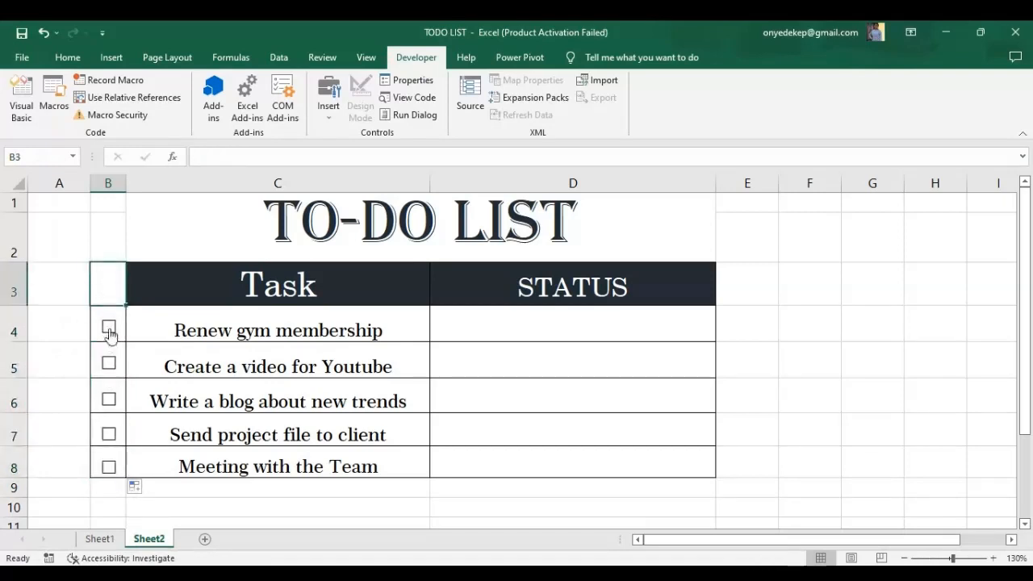
{"action": "left_click", "coordinate": [109, 331]}
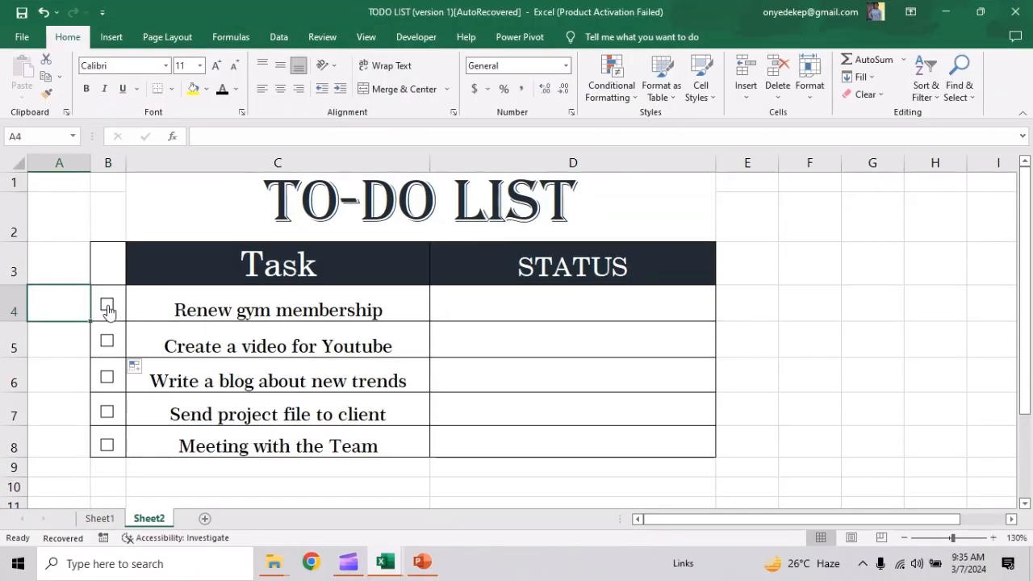
Link the check box beside "Renew gym membership" to cell $B4 in its control format settings
{"action": "right_click", "coordinate": [108, 310]}
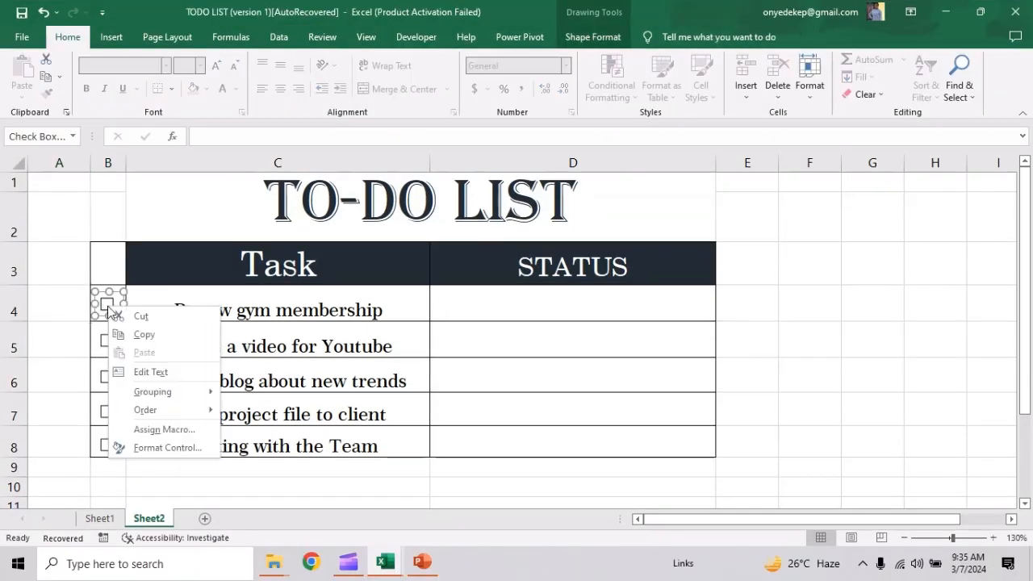
{"action": "left_click", "coordinate": [163, 449]}
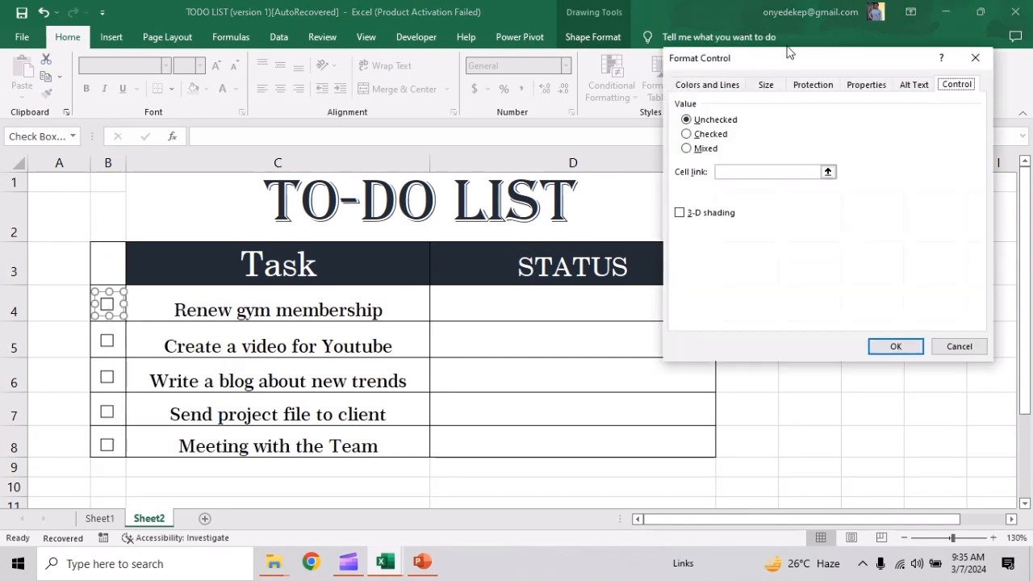
{"action": "left_click_drag", "start_coordinate": [790, 60], "coordinate": [555, 87]}
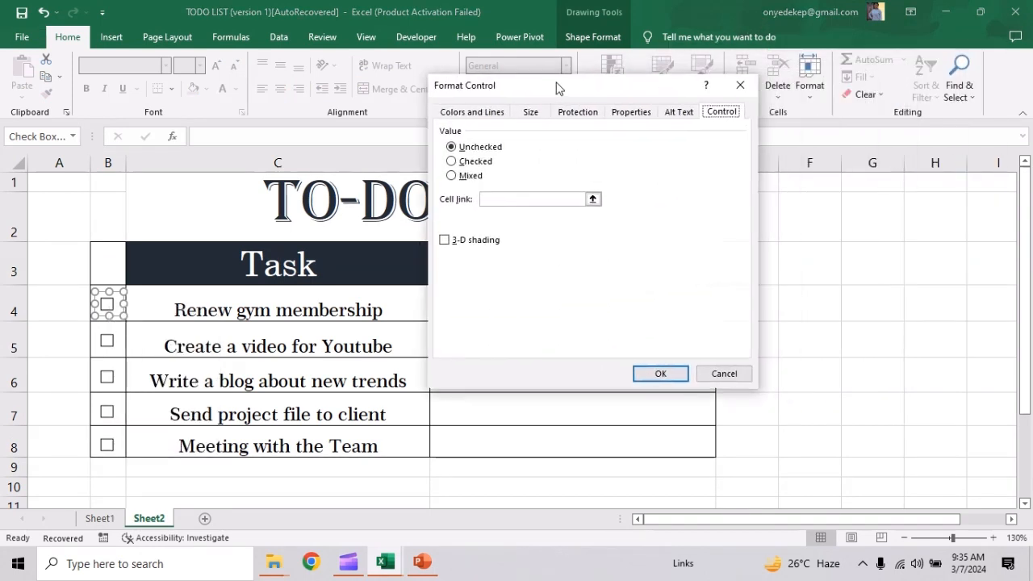
{"action": "left_click", "coordinate": [537, 199]}
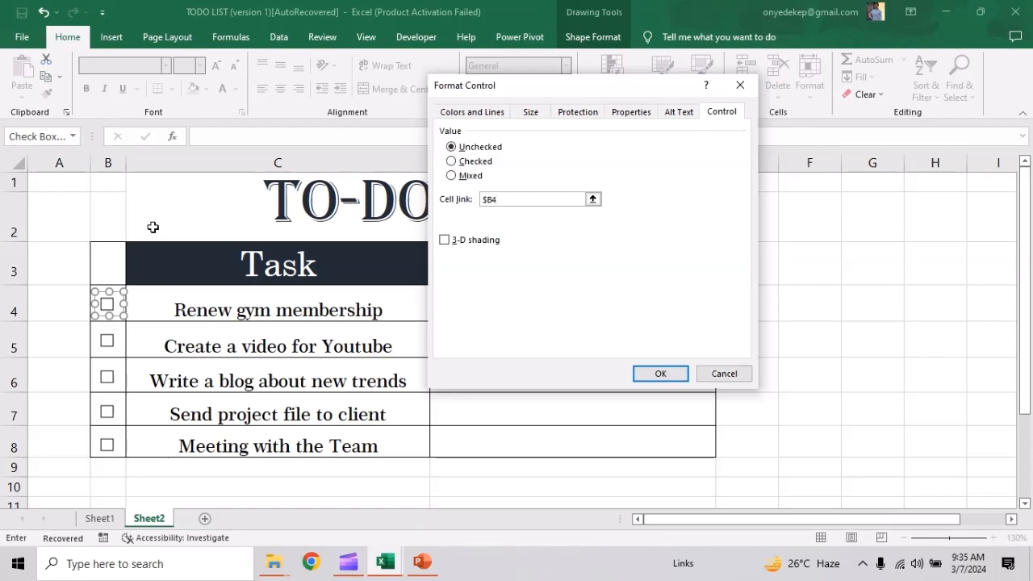
{"action": "left_click", "coordinate": [641, 380]}
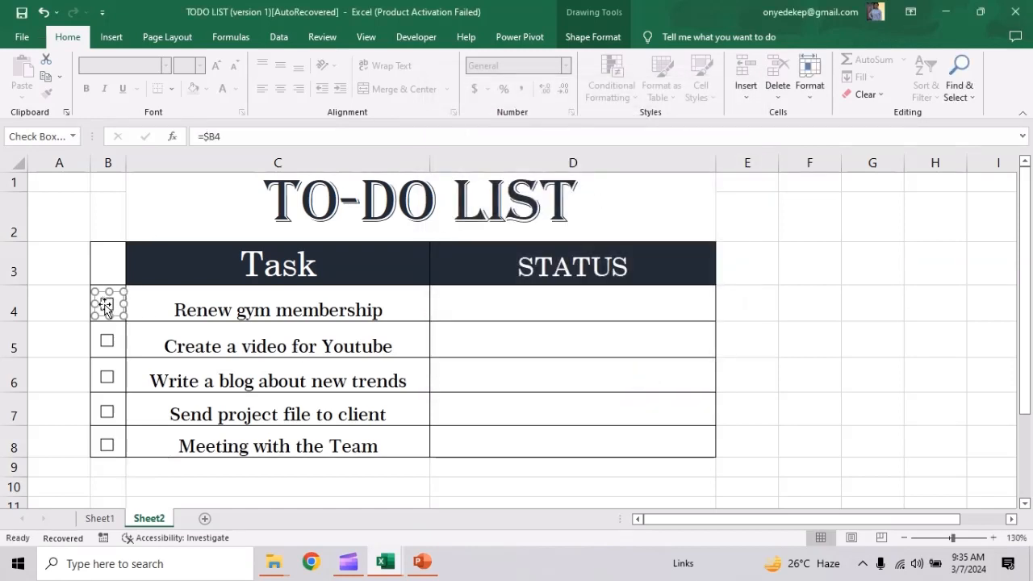
{"action": "left_click", "coordinate": [52, 290]}
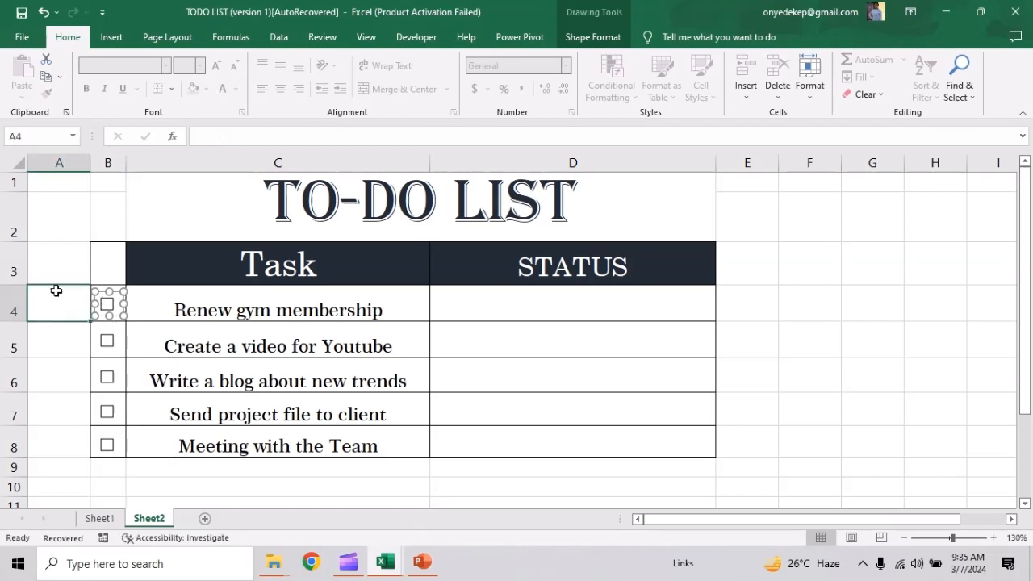
Toggle the linked check box beside "Renew gym membership" on and off to test its link to cell B4
{"action": "left_click", "coordinate": [106, 305]}
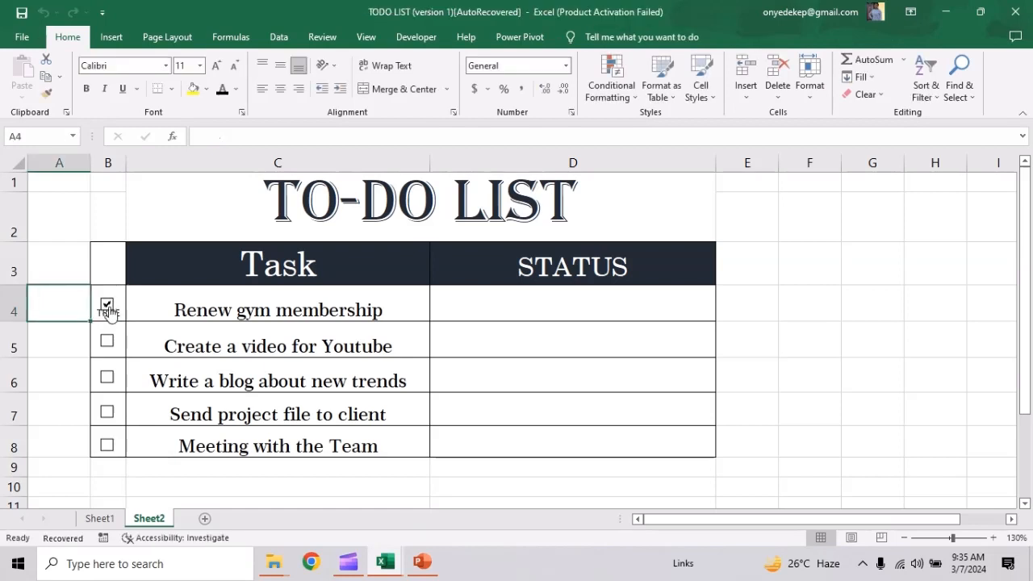
{"action": "left_click", "coordinate": [107, 307]}
{"action": "left_click", "coordinate": [106, 306]}
{"action": "left_click", "coordinate": [106, 307]}
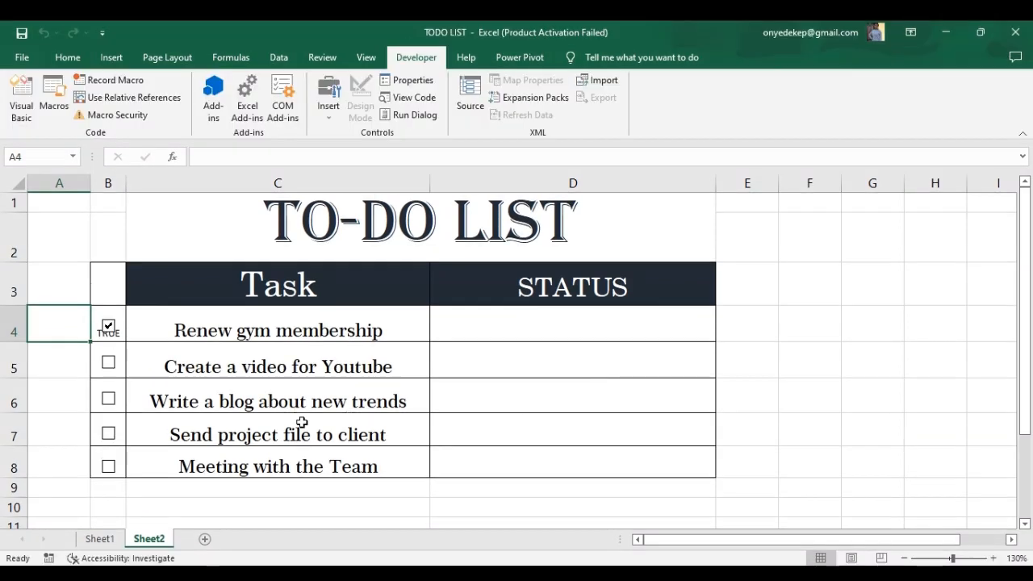
Open the options for the check box beside "Create a video for Youtube" and retest the check box beside "Renew gym membership"
{"action": "right_click", "coordinate": [106, 363]}
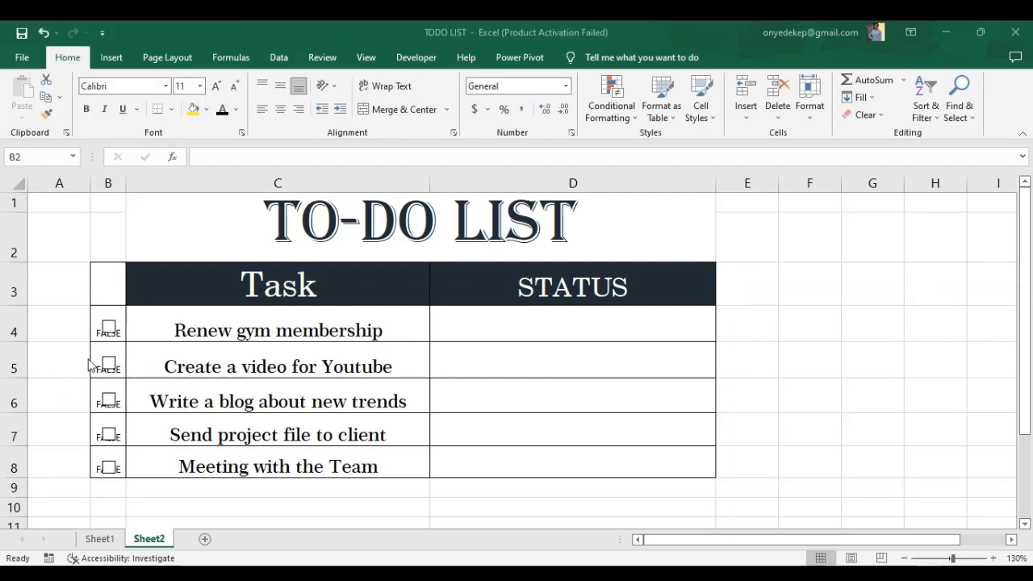
{"action": "left_click", "coordinate": [110, 328]}
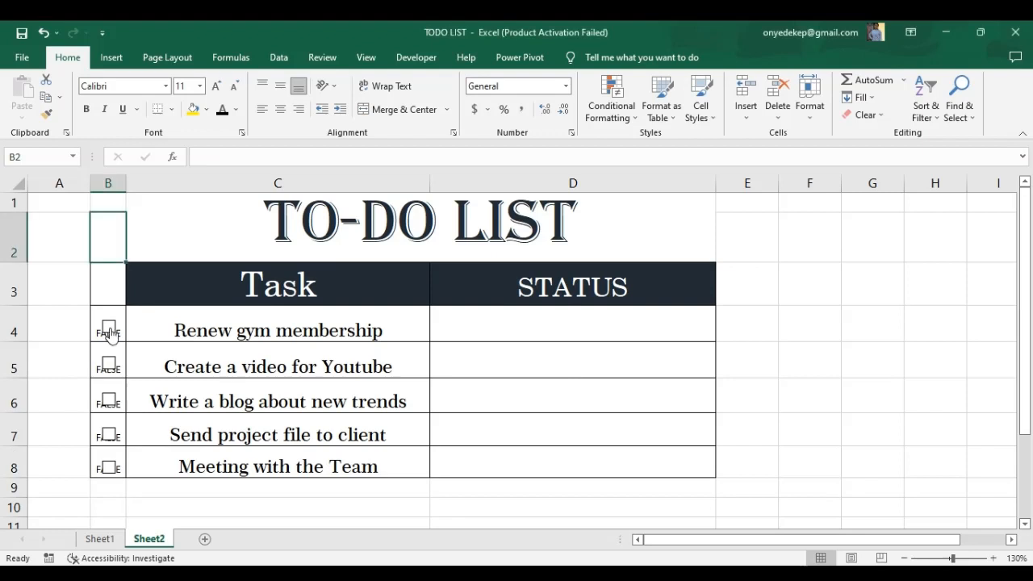
{"action": "left_click", "coordinate": [110, 329]}
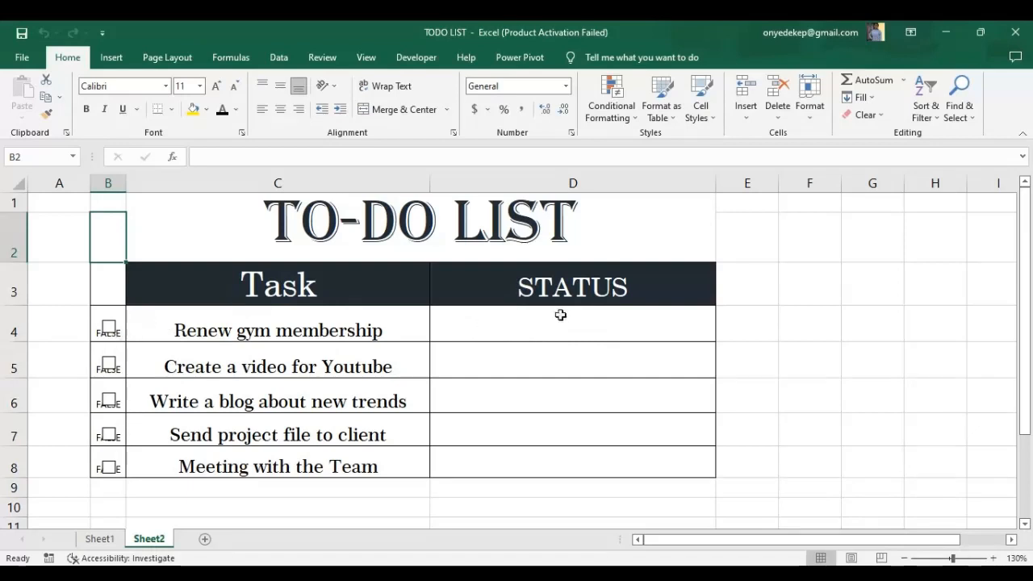
Enter the status formula =IF(B4=TRUE,"TASK COMPLETED","TASK PENDING") in cell D4
{"action": "left_click", "coordinate": [508, 324]}
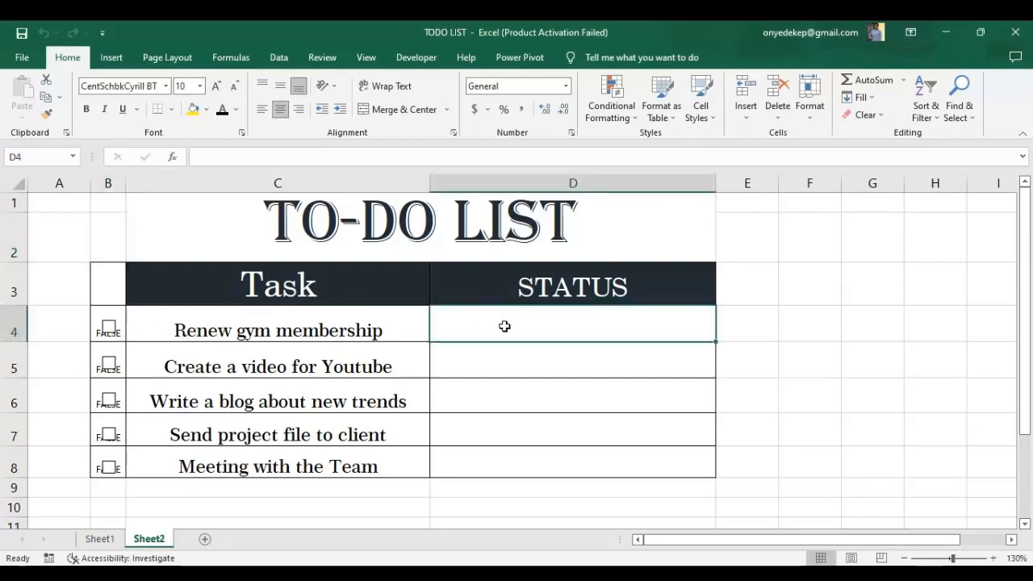
{"action": "type", "text": "="}
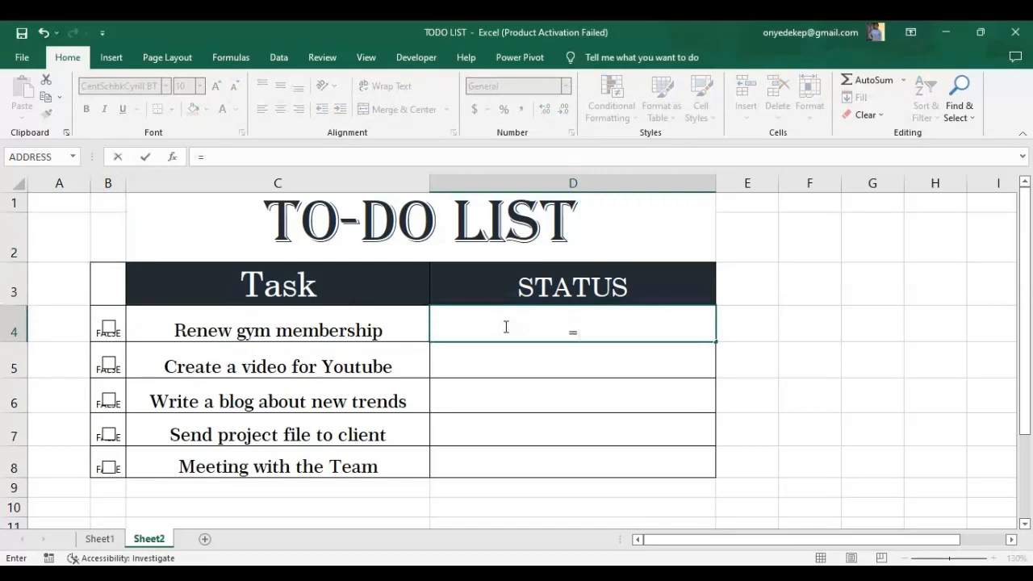
{"action": "type", "text": "if"}
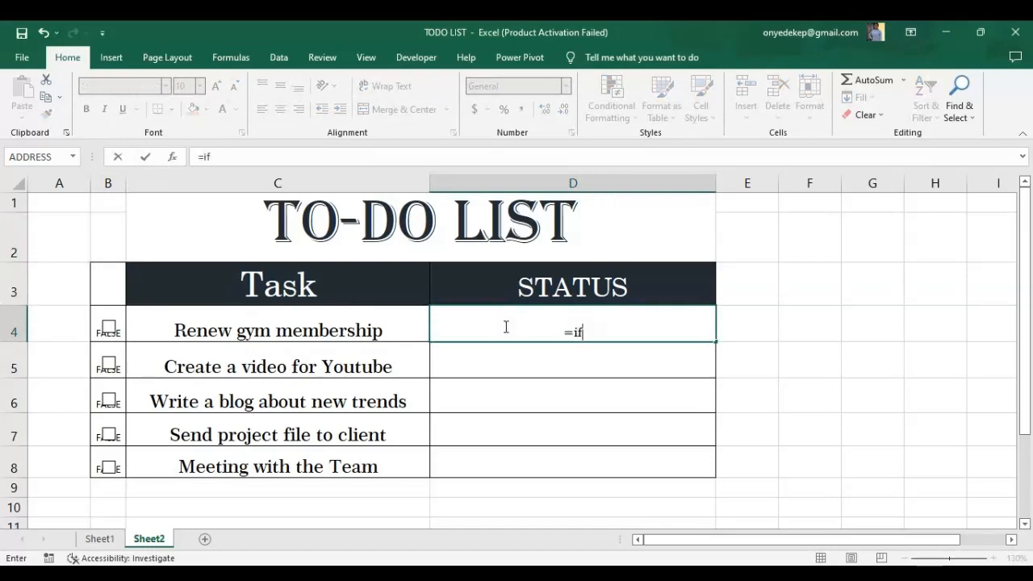
{"action": "type", "text": "("}
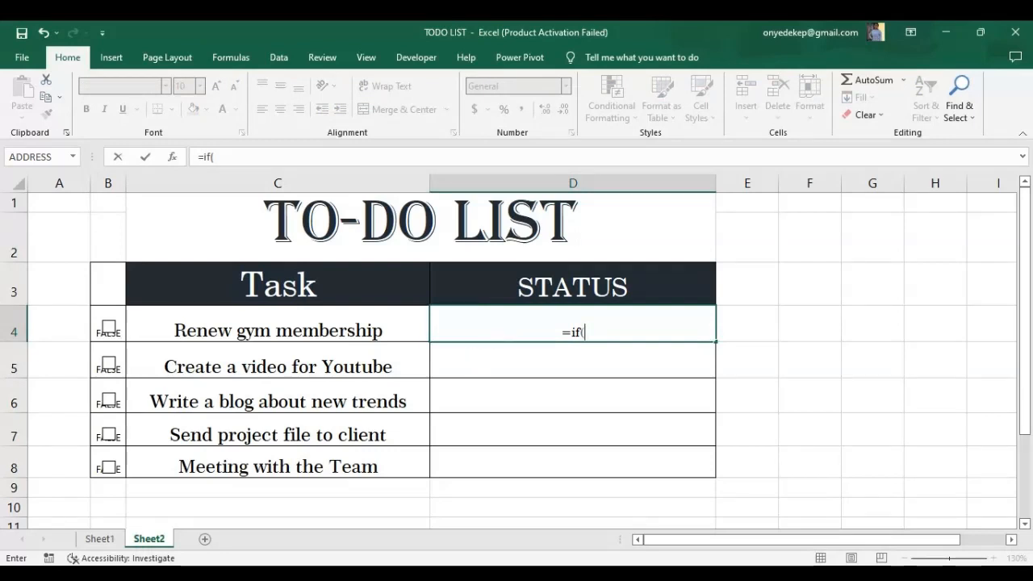
{"action": "type", "text": "b"}
{"action": "key", "text": "BackSpace"}
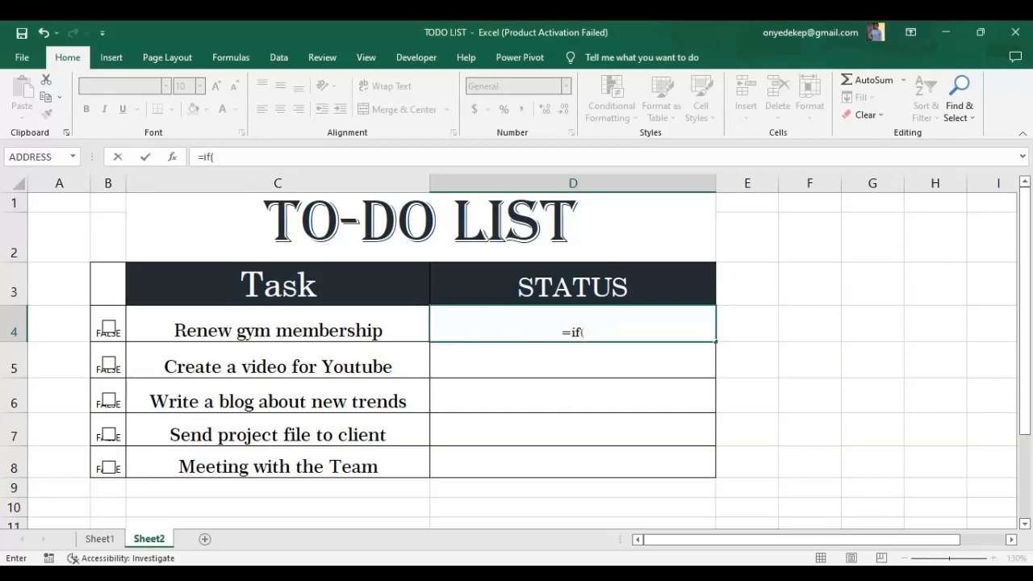
{"action": "type", "text": "B4"}
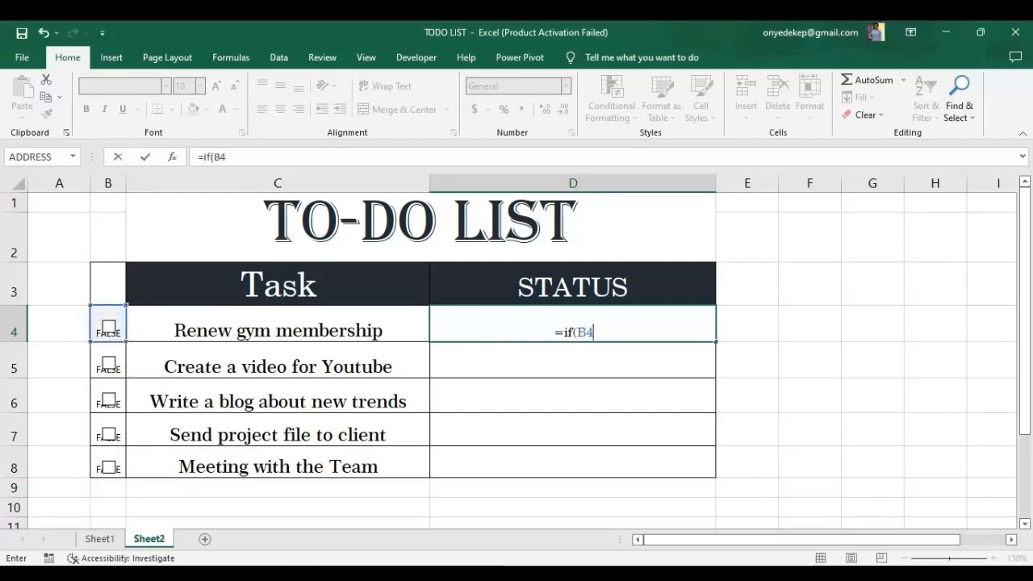
{"action": "type", "text": "="}
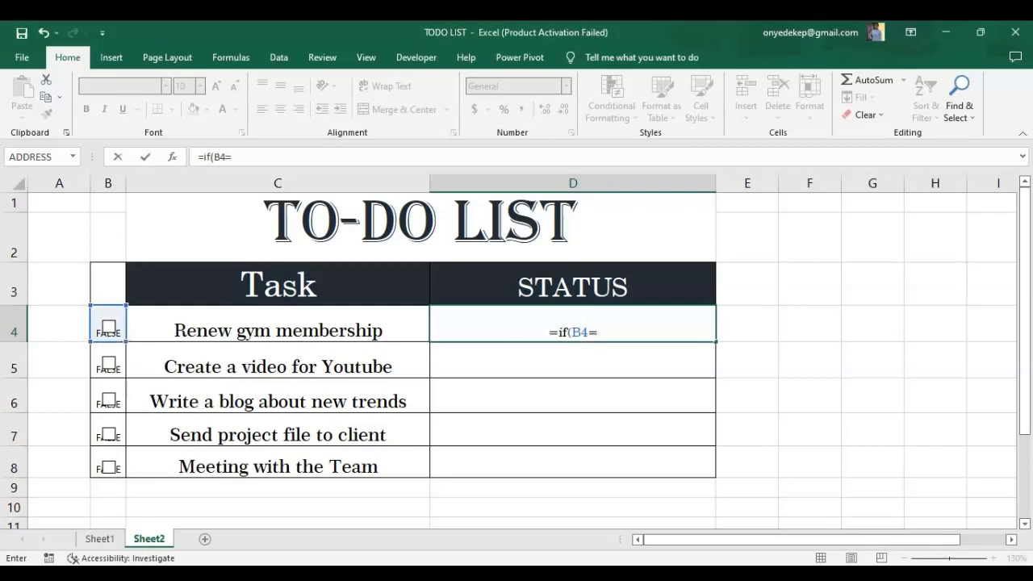
{"action": "type", "text": "Tr"}
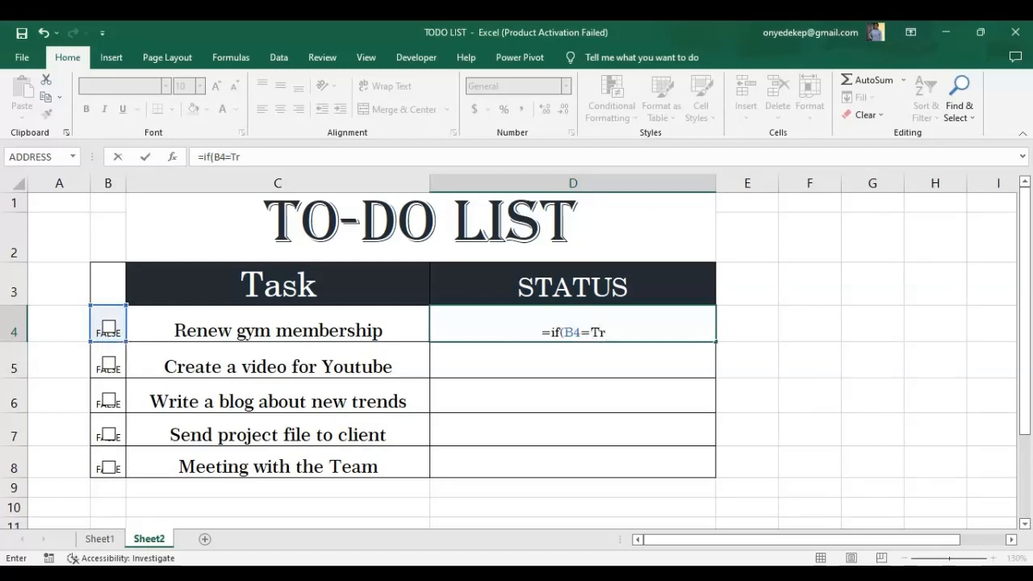
{"action": "type", "text": "ue"}
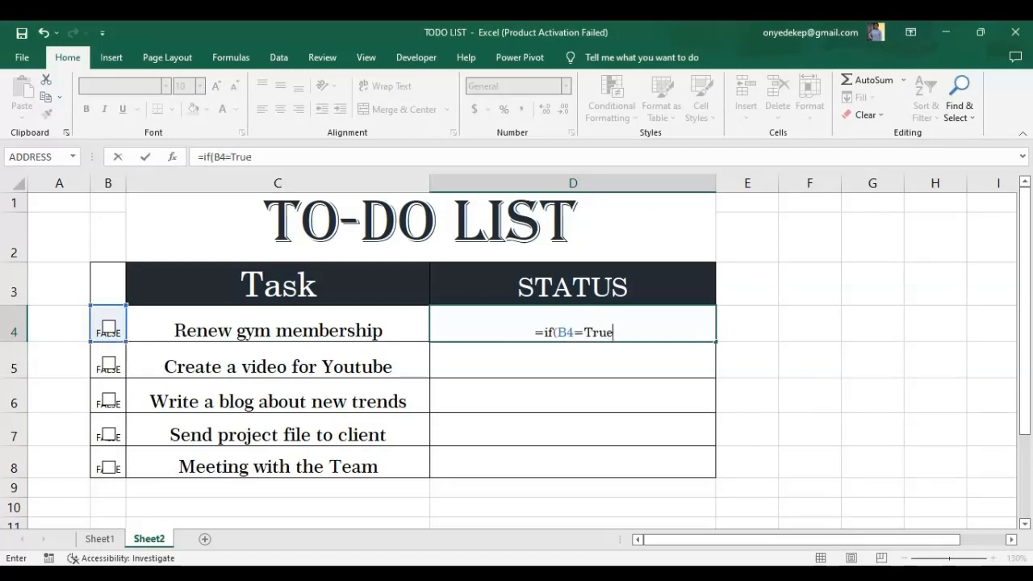
{"action": "type", "text": ",\""}
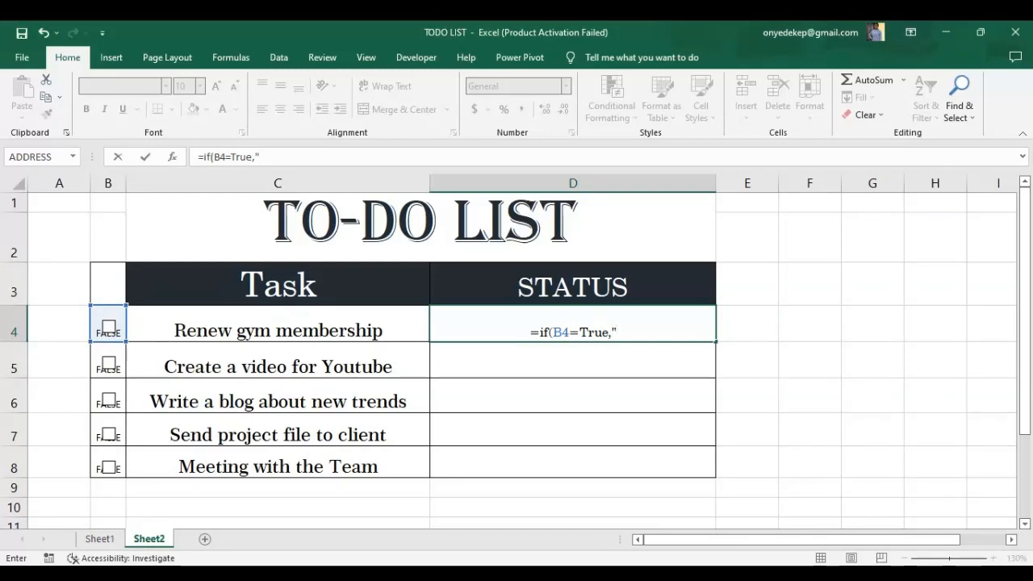
{"action": "type", "text": "TAS"}
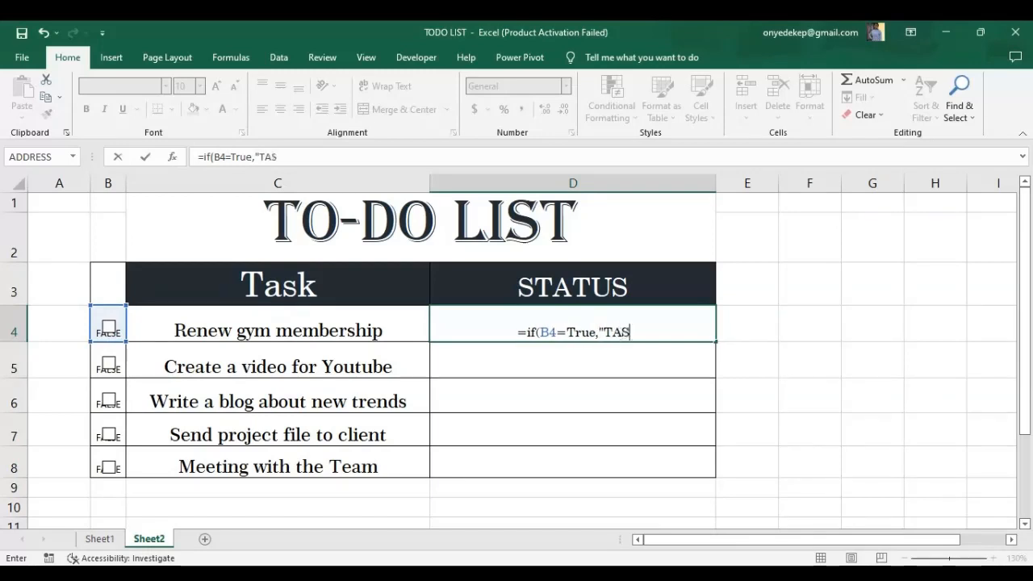
{"action": "type", "text": "K COMPLETE"}
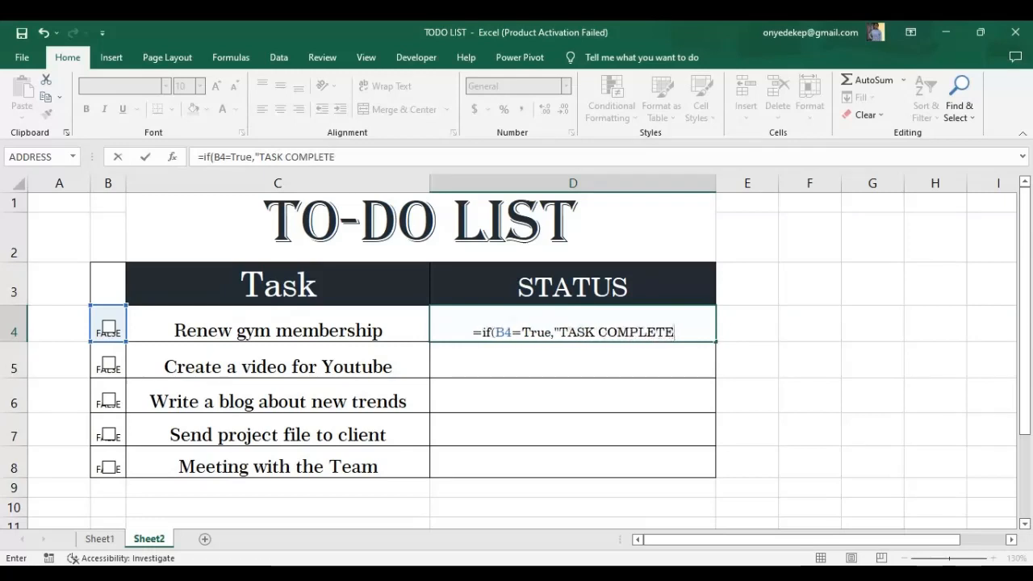
{"action": "type", "text": "D"}
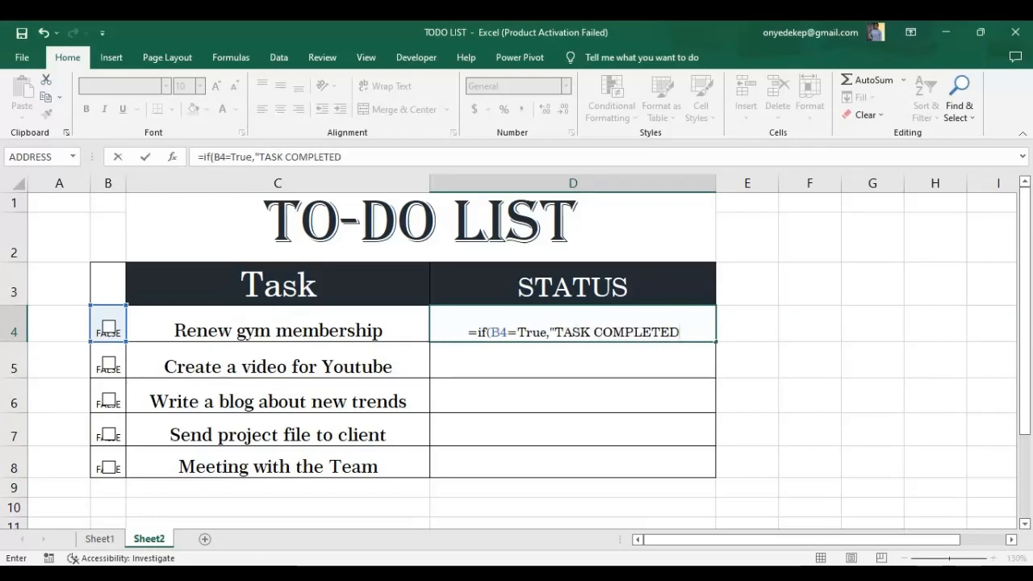
{"action": "type", "text": "\","}
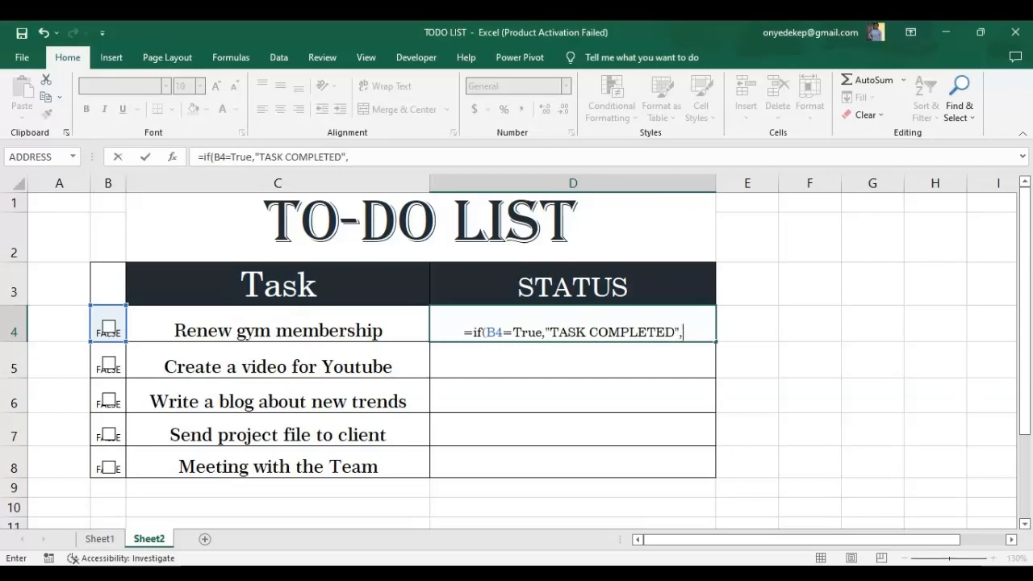
{"action": "type", "text": "TASK"}
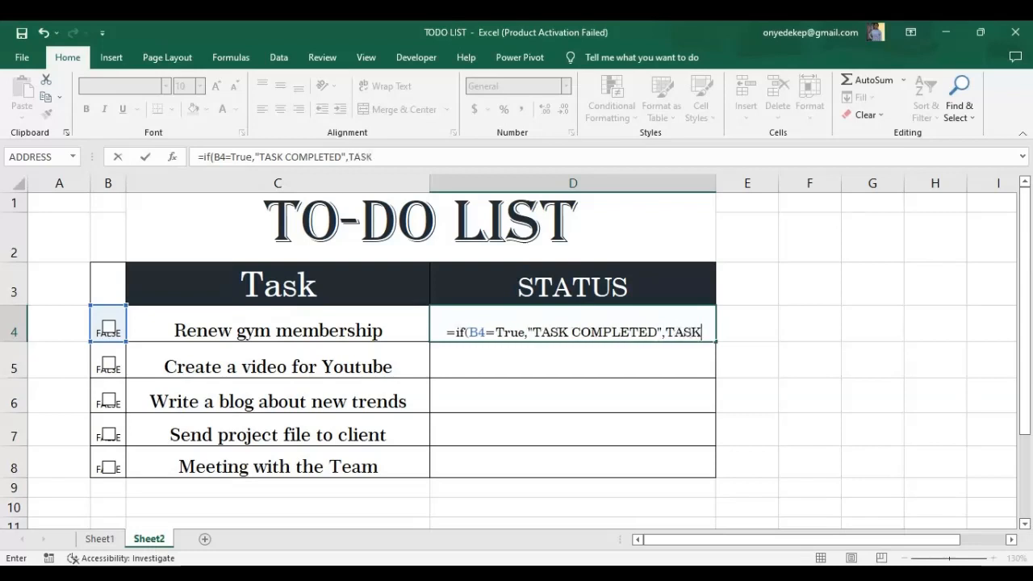
{"action": "type", "text": " PEN"}
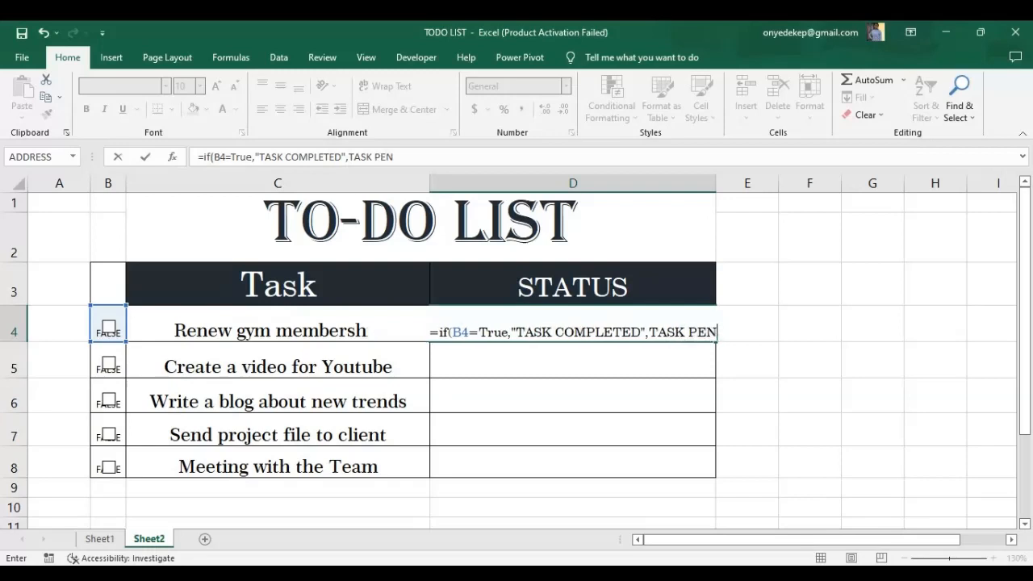
{"action": "type", "text": "DIN"}
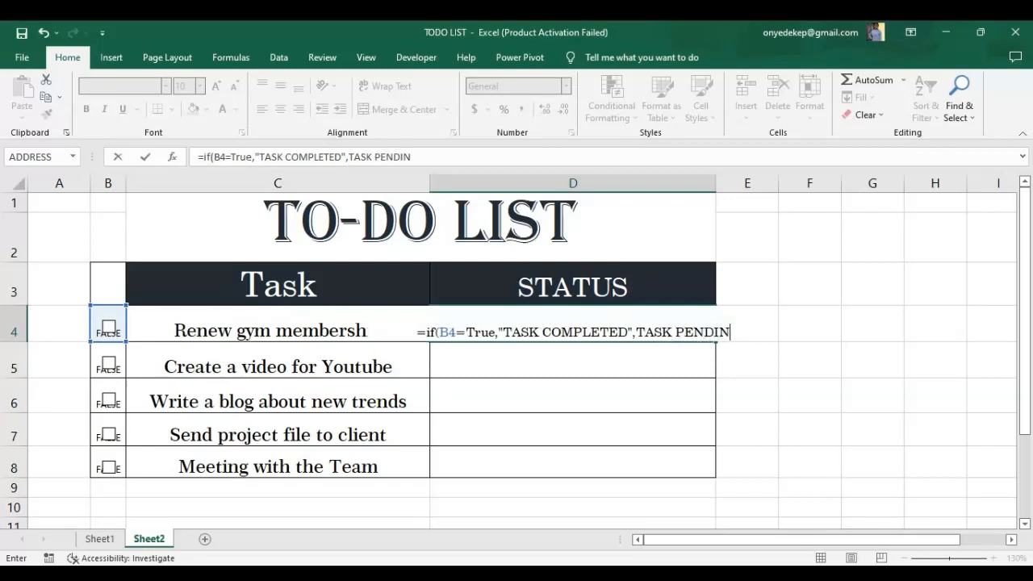
{"action": "type", "text": "G"}
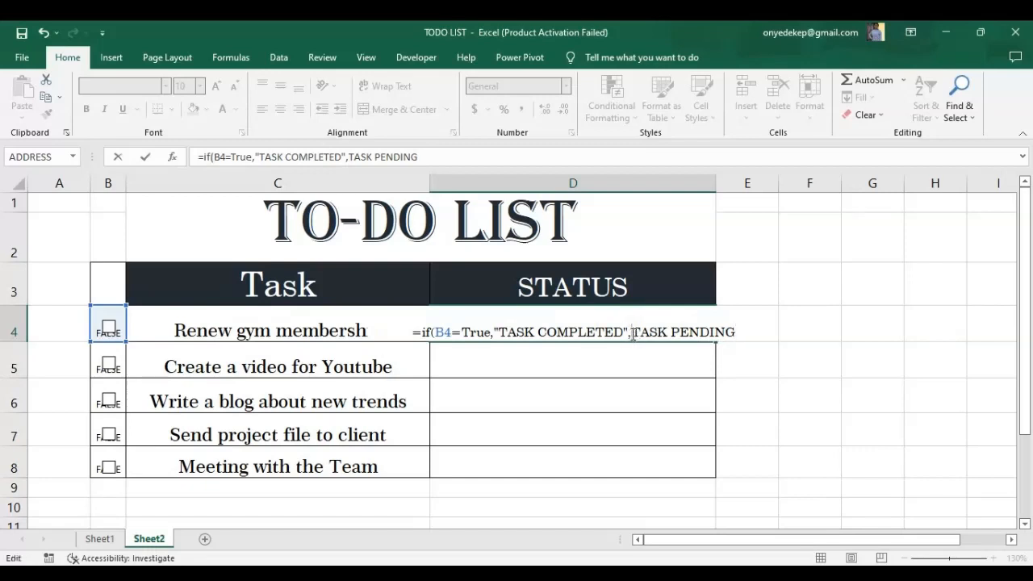
{"action": "left_click", "coordinate": [631, 332]}
{"action": "type", "text": "\""}
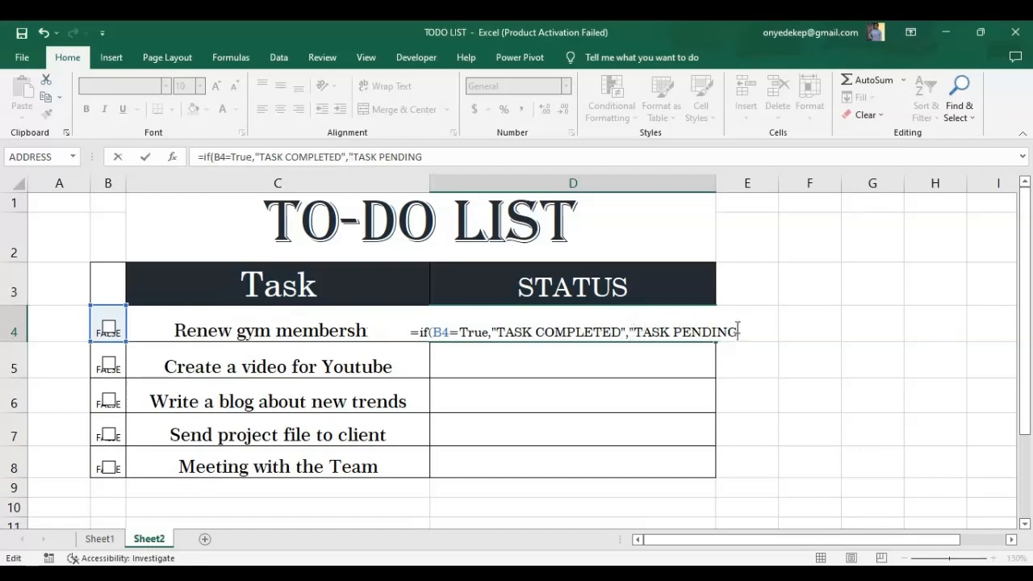
{"action": "type", "text": "\""}
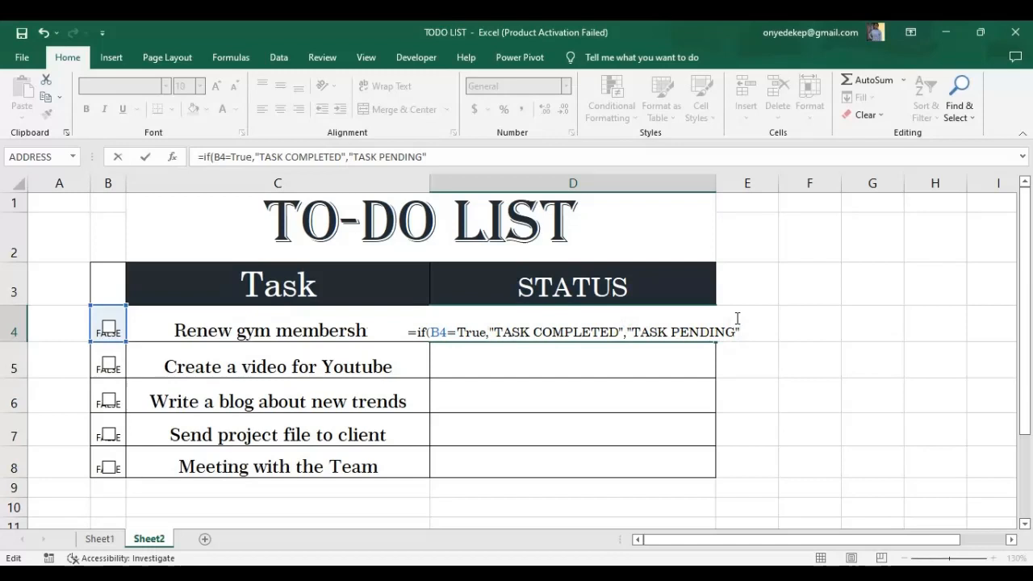
{"action": "type", "text": ")"}
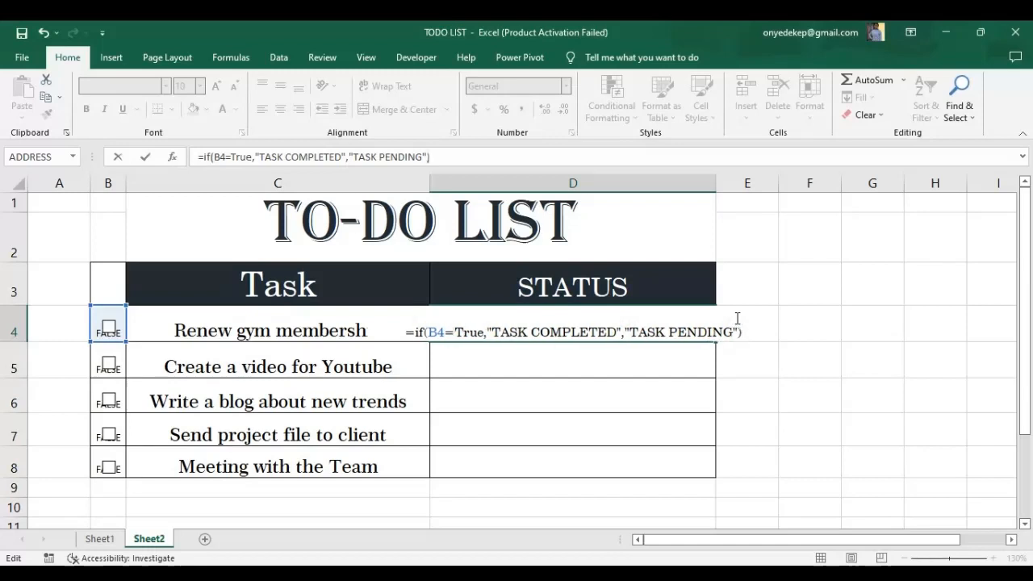
{"action": "key", "text": "Return"}
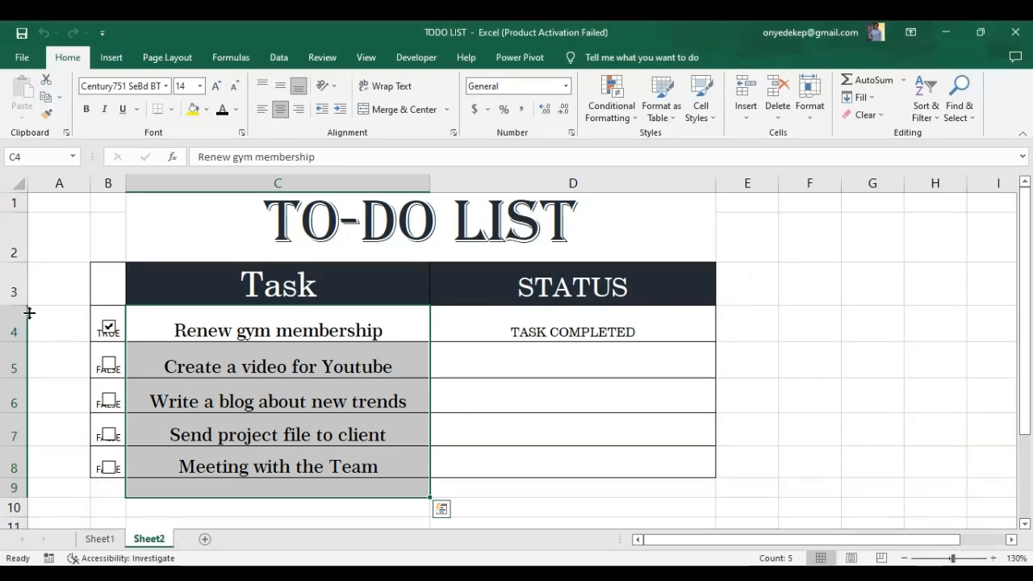
Fill the status formula from D4 down to D8 and test it by toggling the check box beside "Renew gym membership"
{"action": "left_click", "coordinate": [108, 329]}
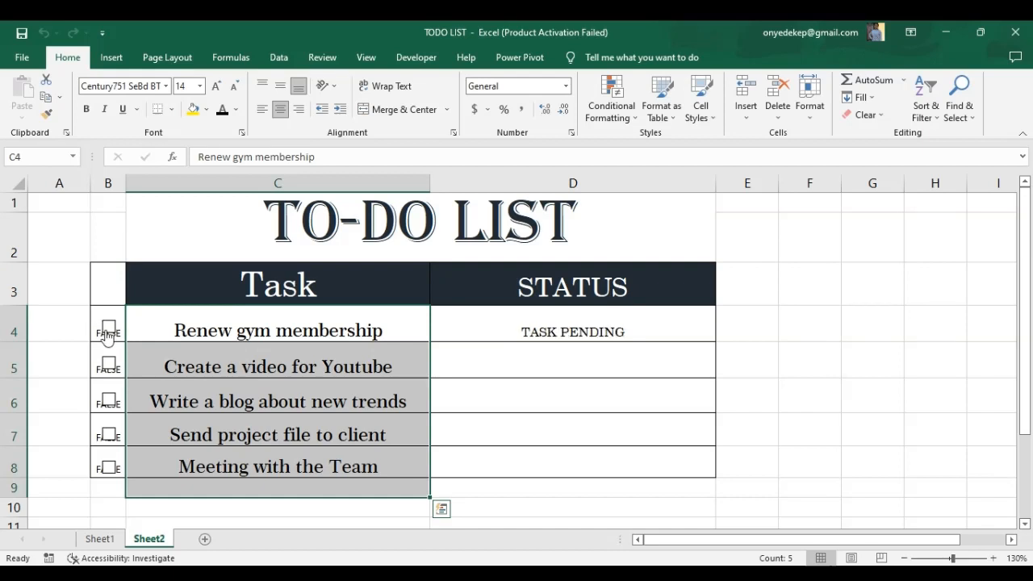
{"action": "left_click", "coordinate": [523, 333]}
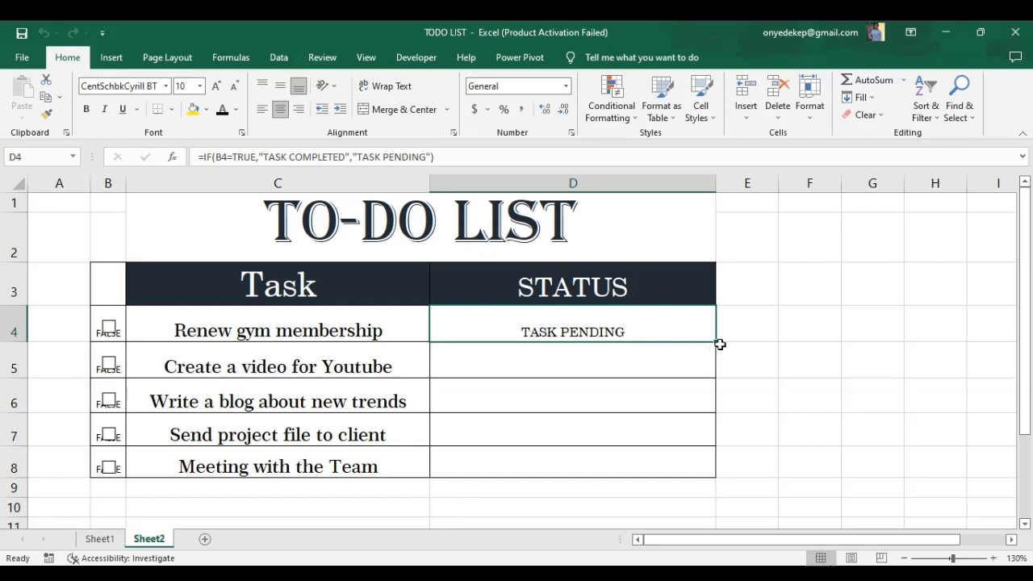
{"action": "left_click_drag", "start_coordinate": [718, 342], "coordinate": [715, 468]}
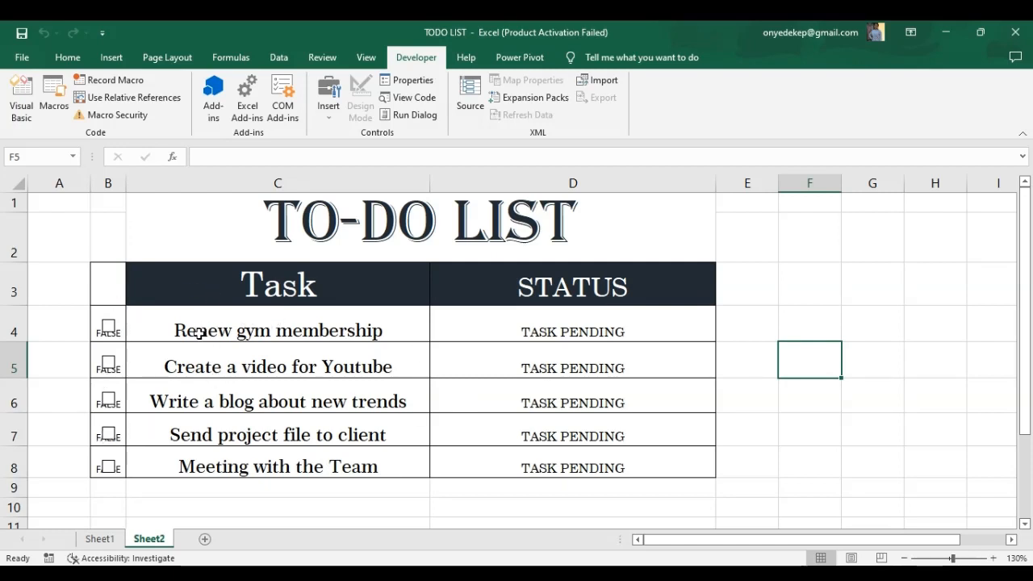
{"action": "left_click", "coordinate": [108, 328]}
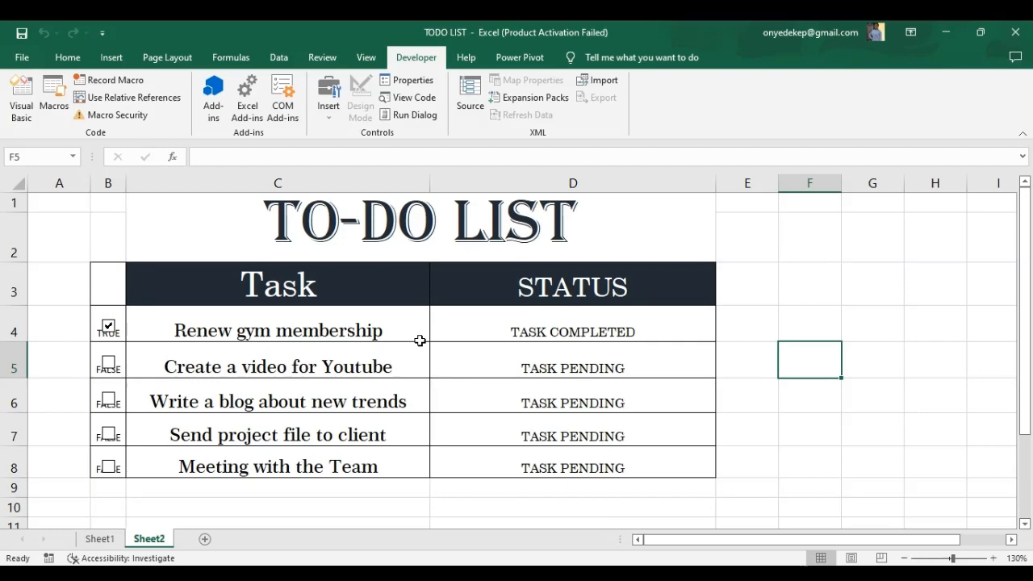
{"action": "left_click", "coordinate": [108, 331]}
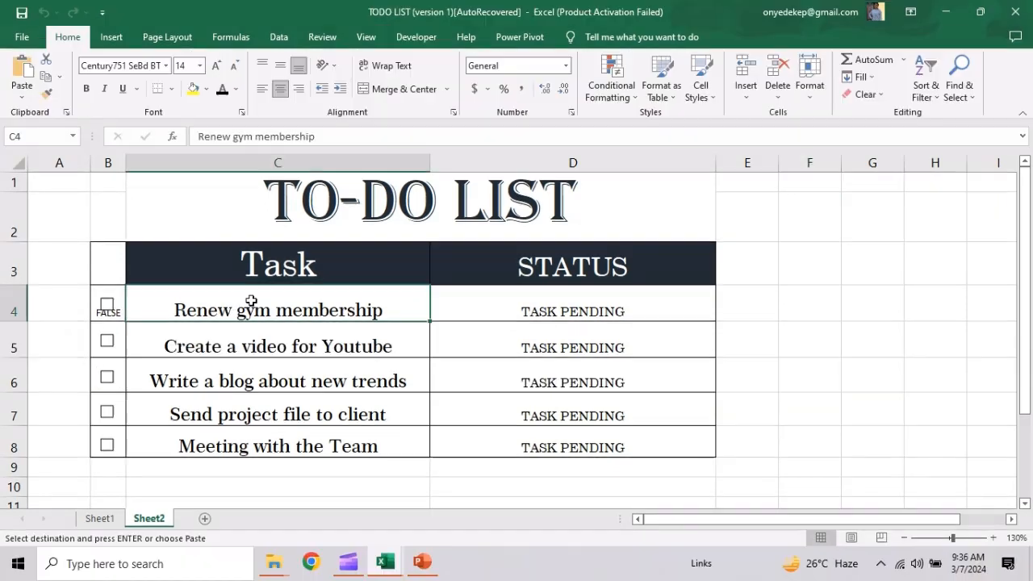
Start a new conditional formatting rule for the tasks in C4:C8 that uses a formula to determine which cells to format
{"action": "left_click_drag", "start_coordinate": [249, 303], "coordinate": [255, 437]}
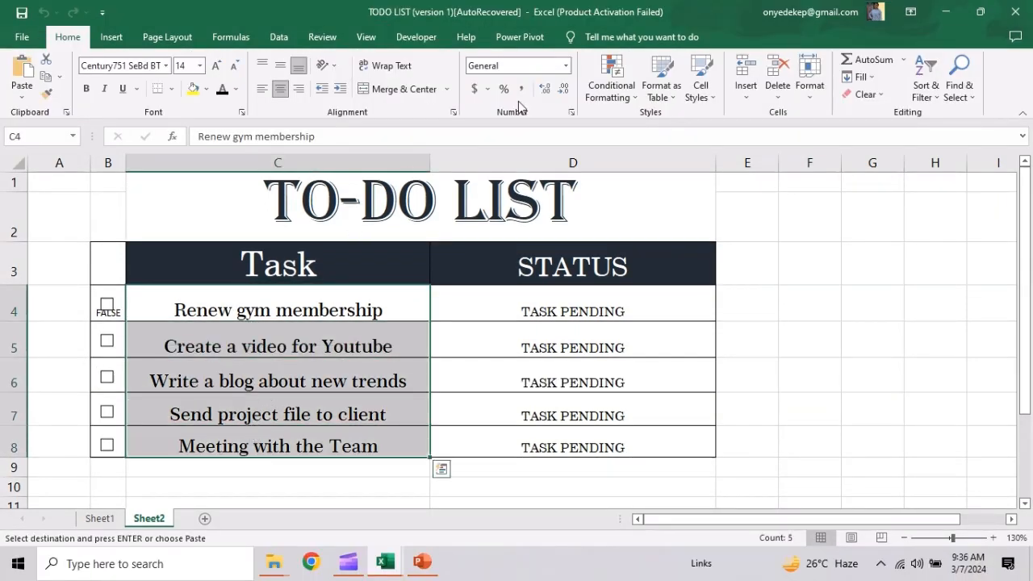
{"action": "left_click", "coordinate": [609, 84]}
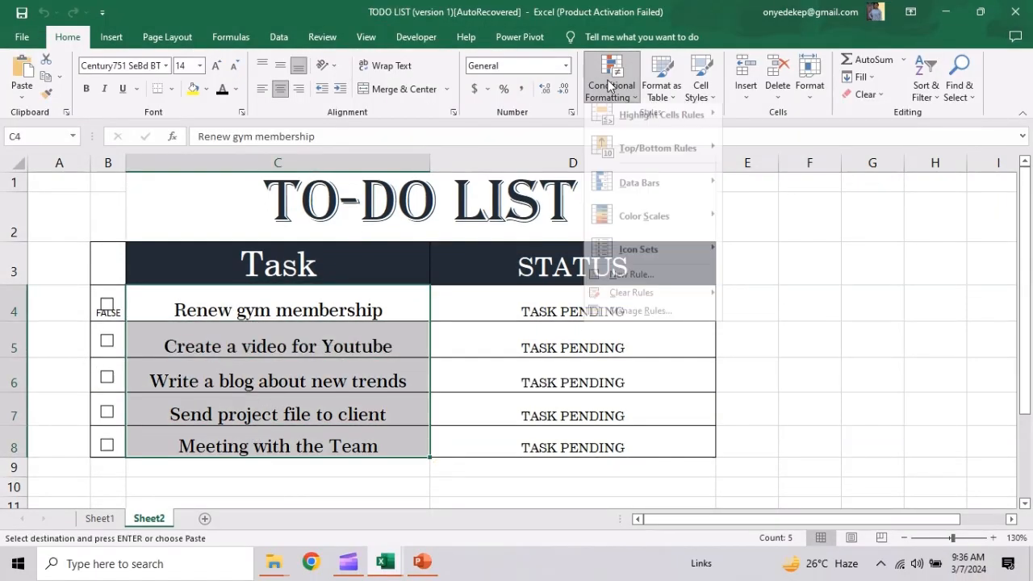
{"action": "left_click", "coordinate": [646, 282]}
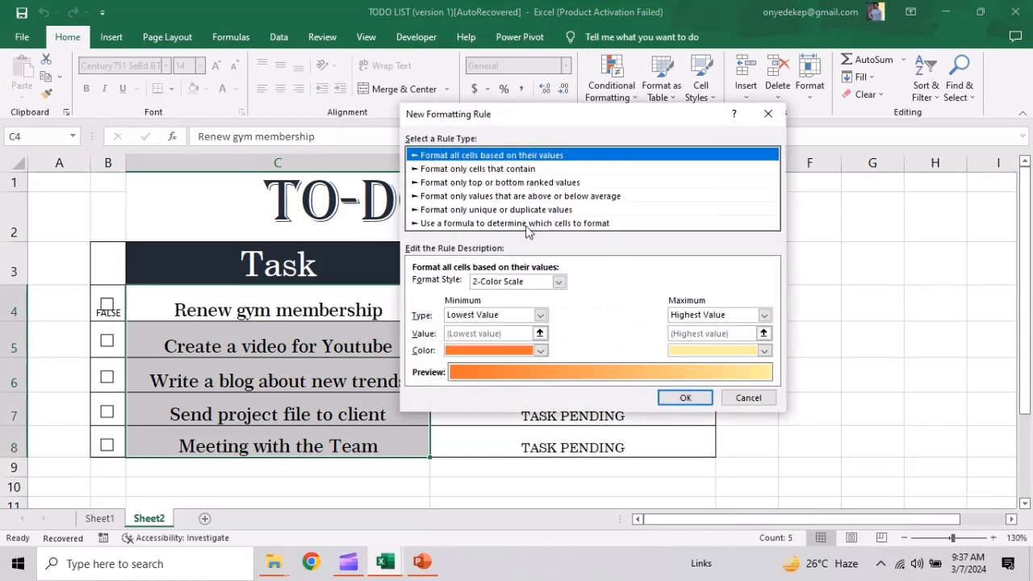
{"action": "left_click", "coordinate": [525, 224]}
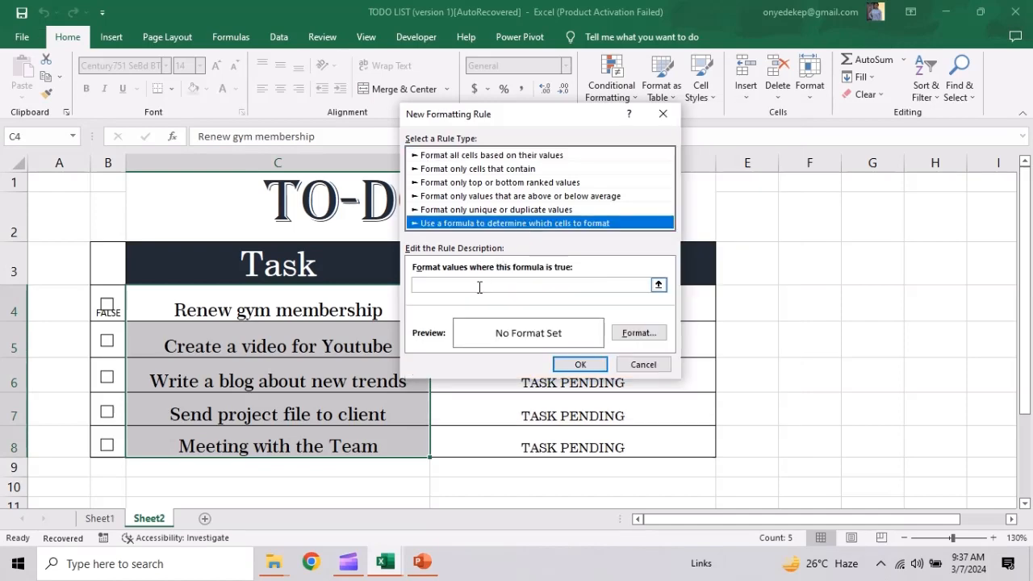
{"action": "left_click_drag", "start_coordinate": [572, 117], "coordinate": [846, 69]}
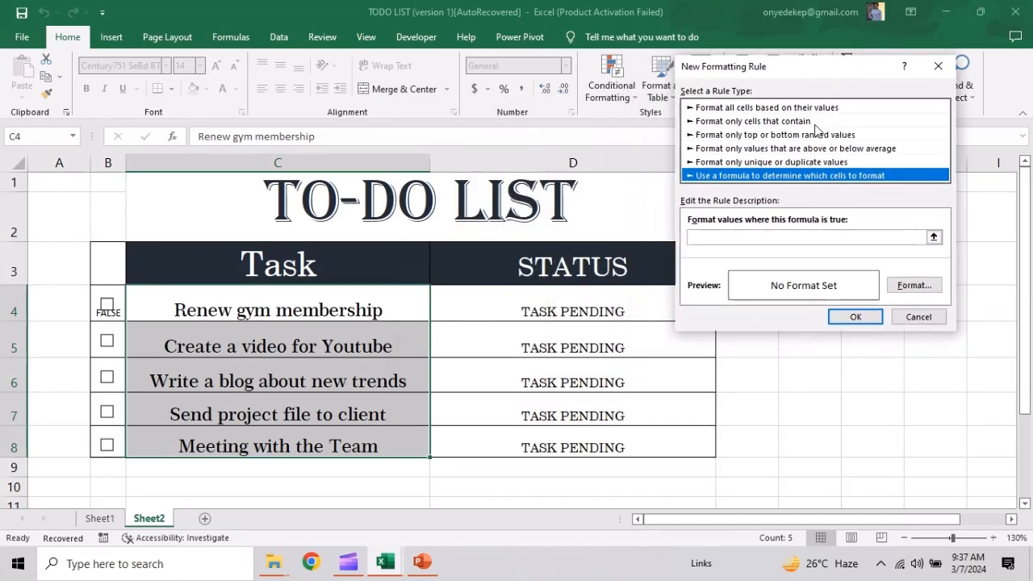
Enter the rule formula =$D4="TASK COMPLETED" as the condition for formatting the tasks
{"action": "left_click", "coordinate": [769, 239]}
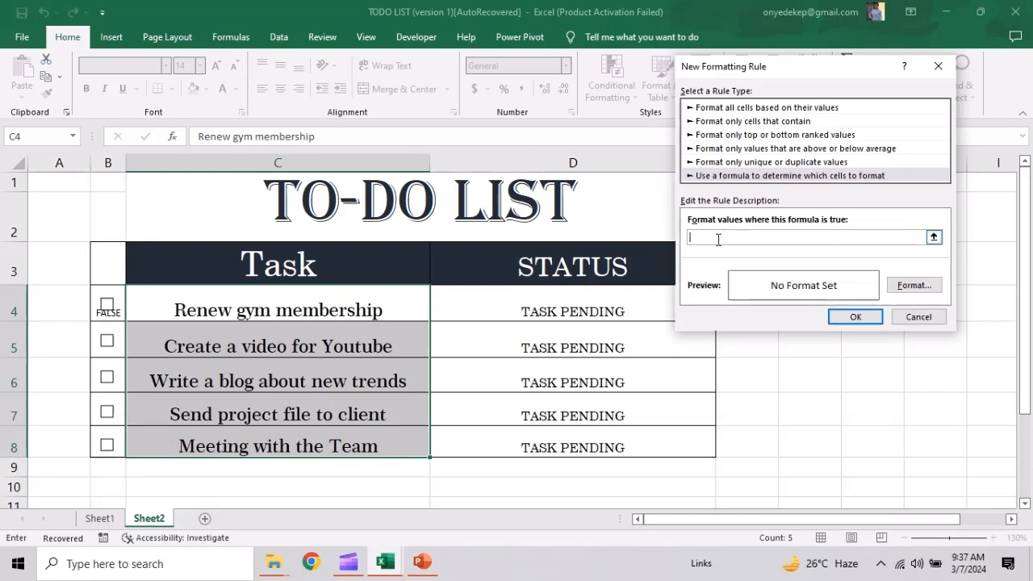
{"action": "type", "text": "="}
{"action": "type", "text": "$"}
{"action": "type", "text": "D"}
{"action": "type", "text": "4"}
{"action": "type", "text": "COM"}
{"action": "type", "text": "PLET"}
{"action": "key", "text": "BackSpace"}
{"action": "type", "text": "ETED\""}
{"action": "left_click", "coordinate": [718, 239]}
{"action": "type", "text": "\""}
Set the rule's font format to Strikethrough and apply the rule to the tasks
{"action": "left_click", "coordinate": [912, 286]}
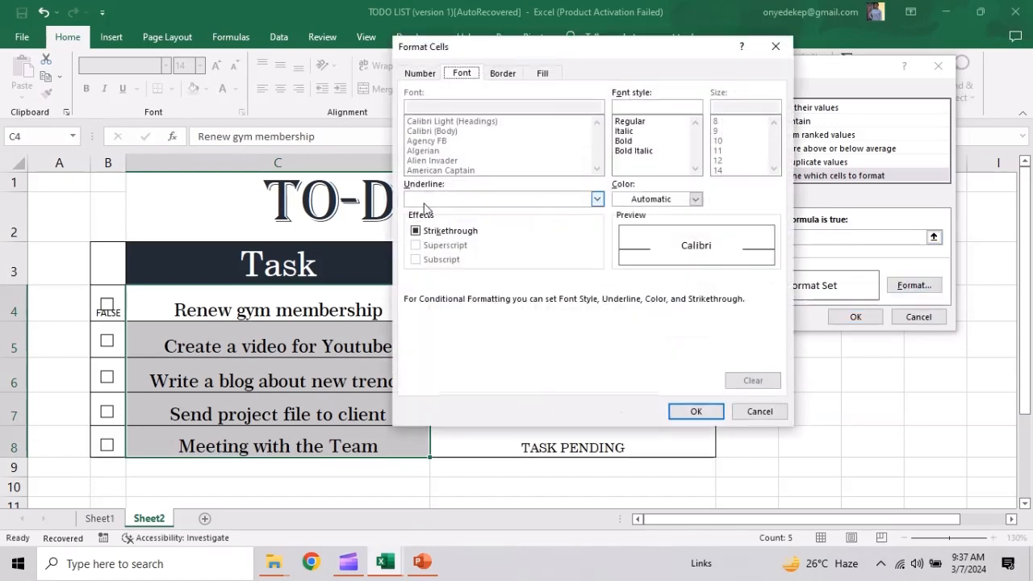
{"action": "left_click", "coordinate": [416, 232]}
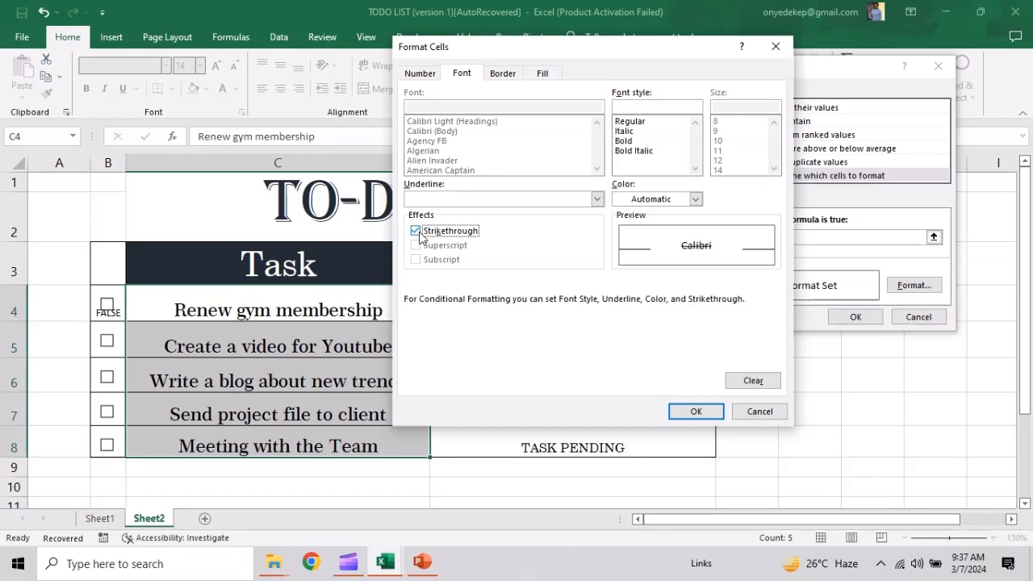
{"action": "left_click", "coordinate": [695, 411]}
{"action": "left_click", "coordinate": [856, 317]}
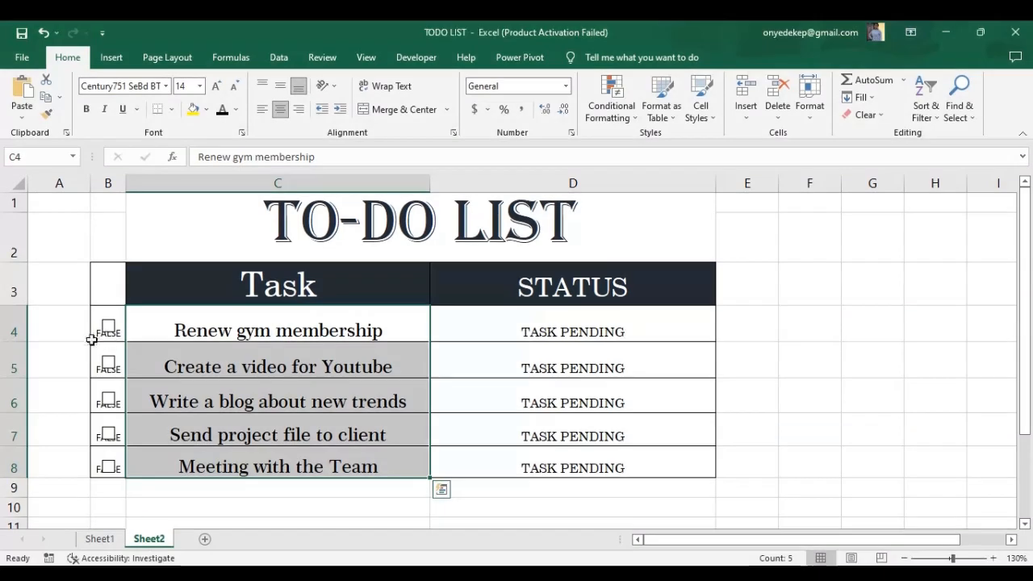
Test the strikethrough rule by ticking all five task check boxes and clearing them again
{"action": "left_click", "coordinate": [107, 327]}
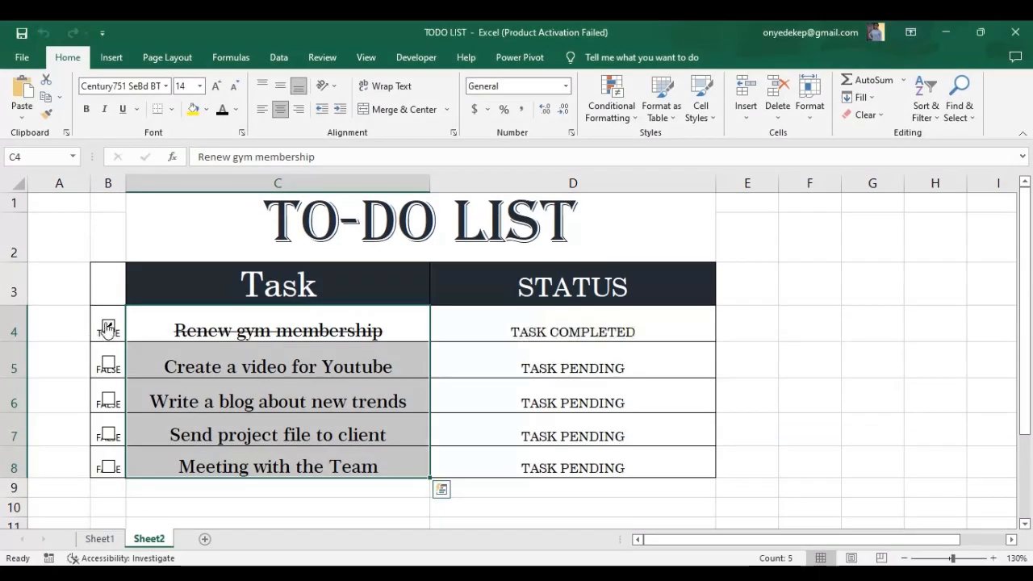
{"action": "left_click", "coordinate": [105, 364]}
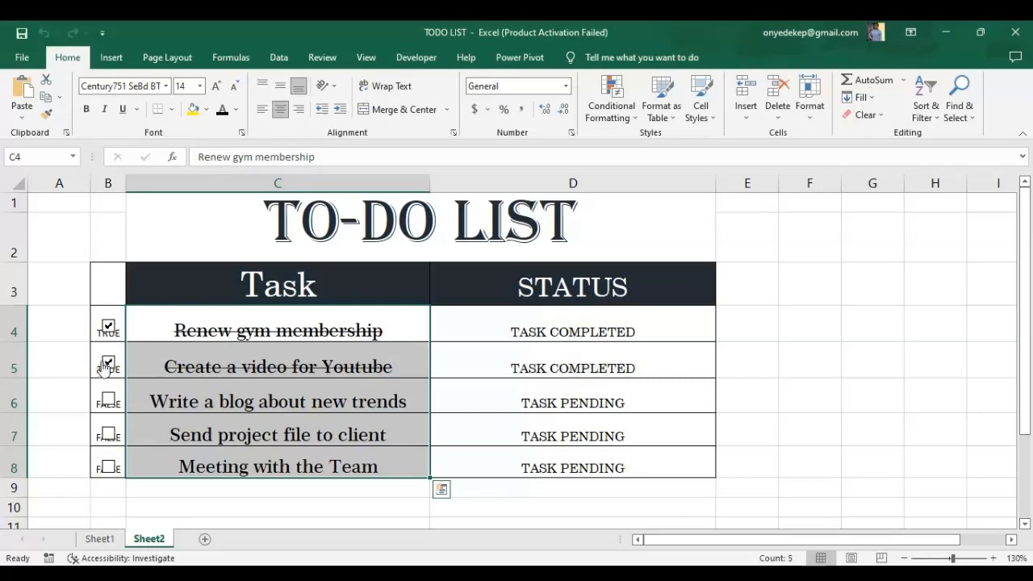
{"action": "left_click", "coordinate": [108, 399]}
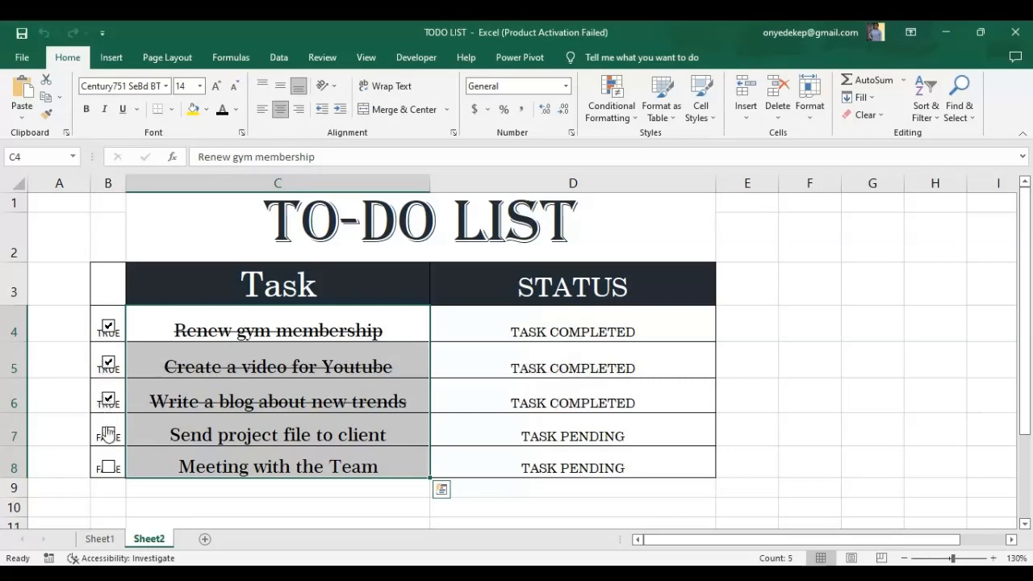
{"action": "left_click", "coordinate": [108, 434]}
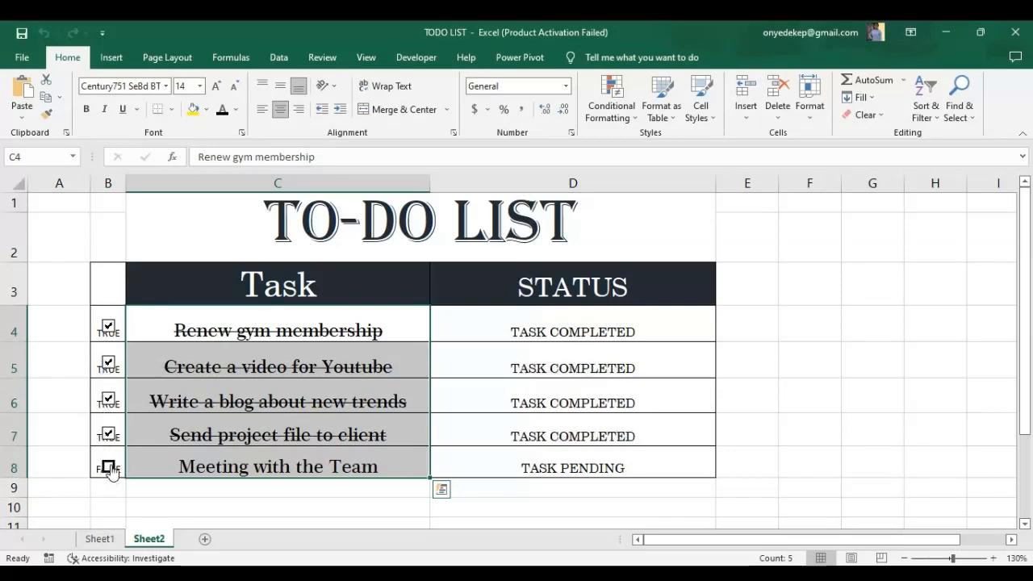
{"action": "left_click", "coordinate": [107, 466]}
{"action": "left_click", "coordinate": [108, 326]}
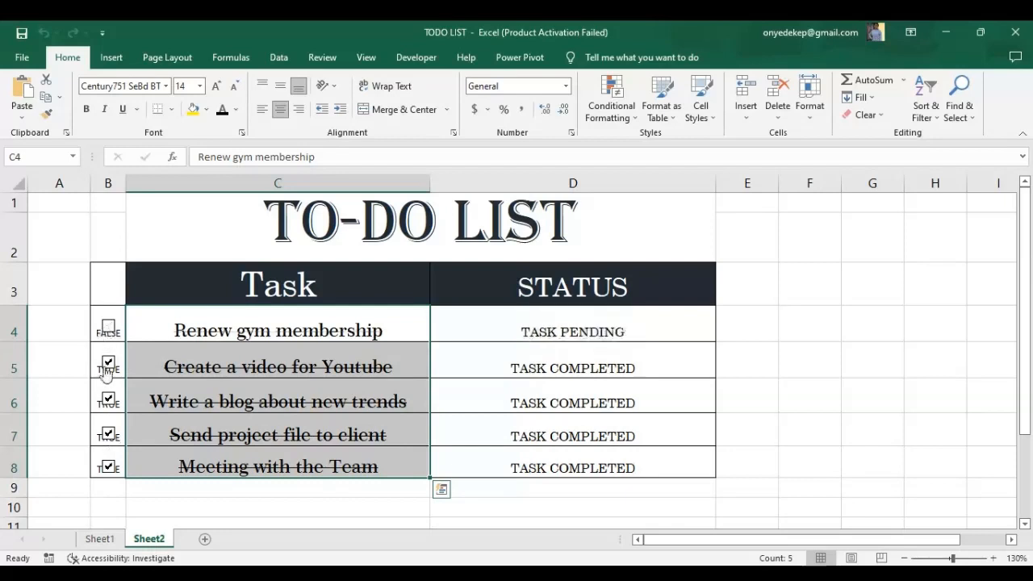
{"action": "left_click", "coordinate": [108, 364]}
{"action": "left_click", "coordinate": [108, 401]}
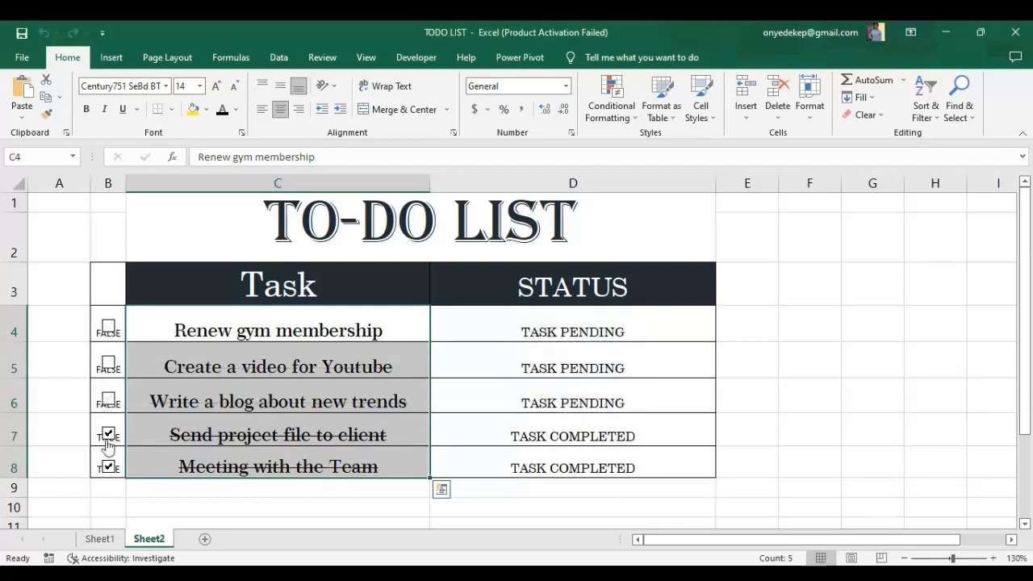
{"action": "left_click", "coordinate": [109, 434]}
{"action": "left_click", "coordinate": [109, 462]}
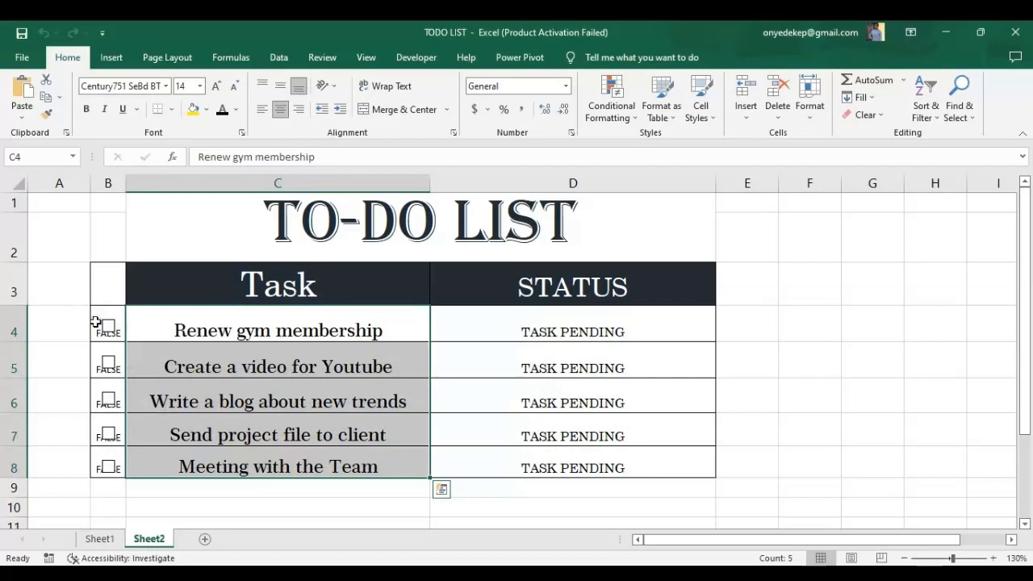
Set the font color of the linked cells B4:B8 to white to hide their TRUE/FALSE values
{"action": "left_click_drag", "start_coordinate": [100, 323], "coordinate": [105, 461]}
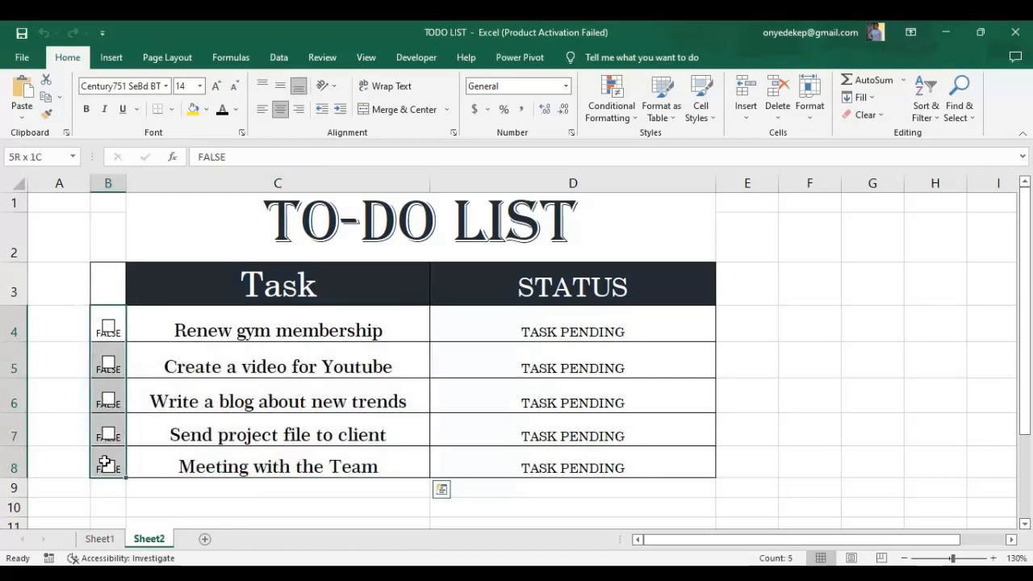
{"action": "left_click", "coordinate": [236, 111]}
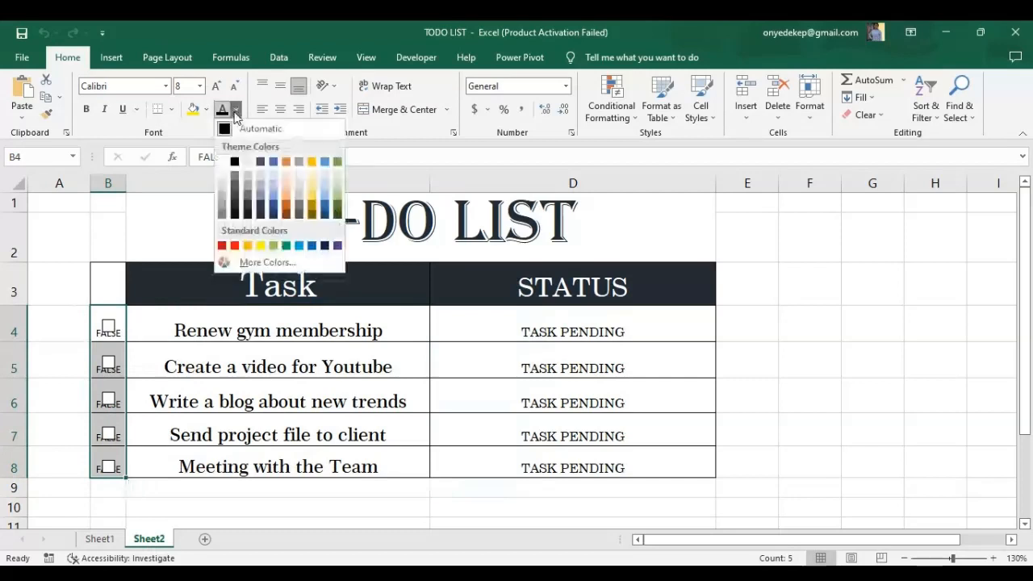
{"action": "left_click", "coordinate": [222, 162]}
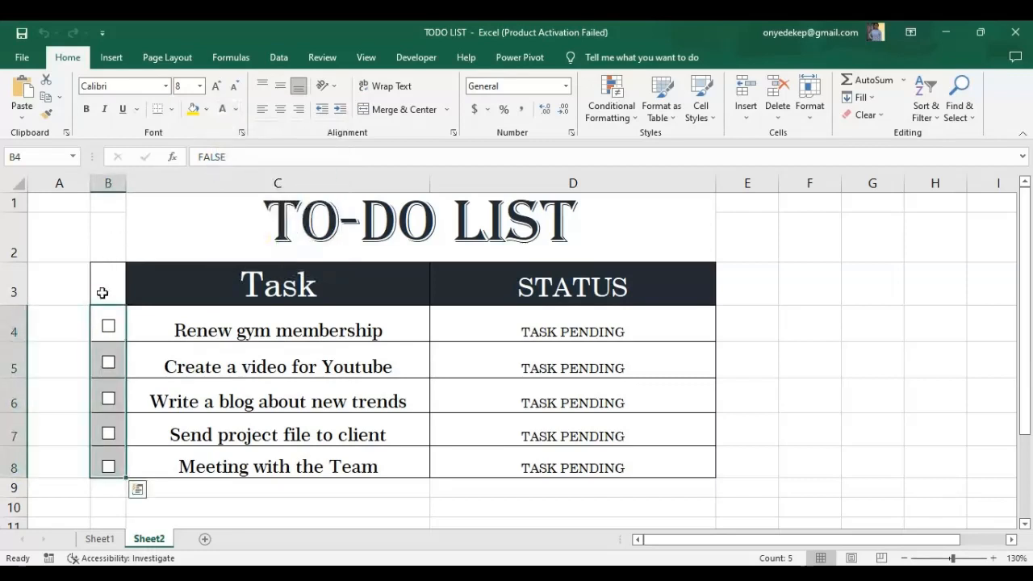
{"action": "left_click", "coordinate": [75, 291]}
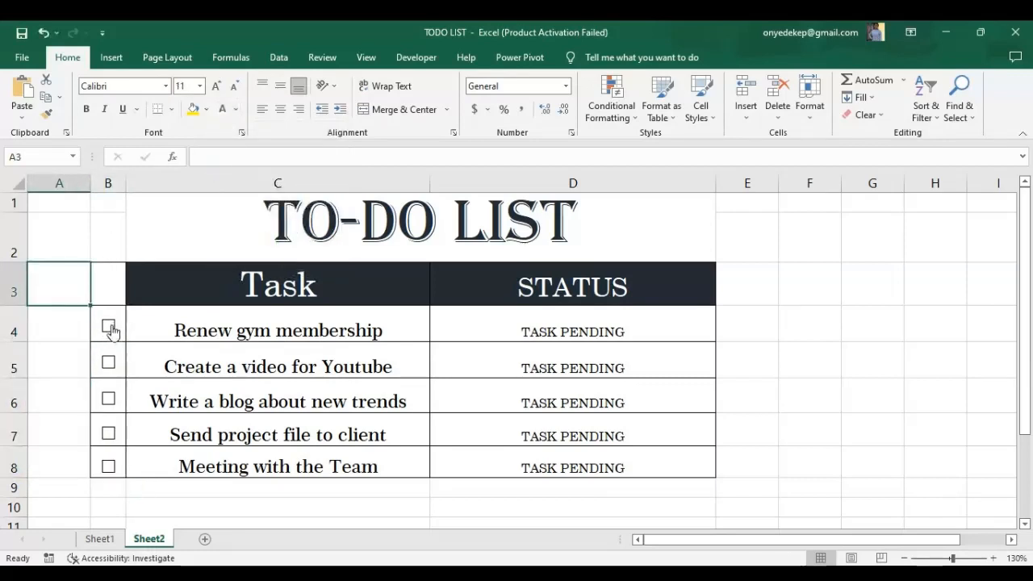
Tick the check boxes in rows 4 to 8 and clear them again to retest the list with its linked values hidden
{"action": "left_click", "coordinate": [108, 329]}
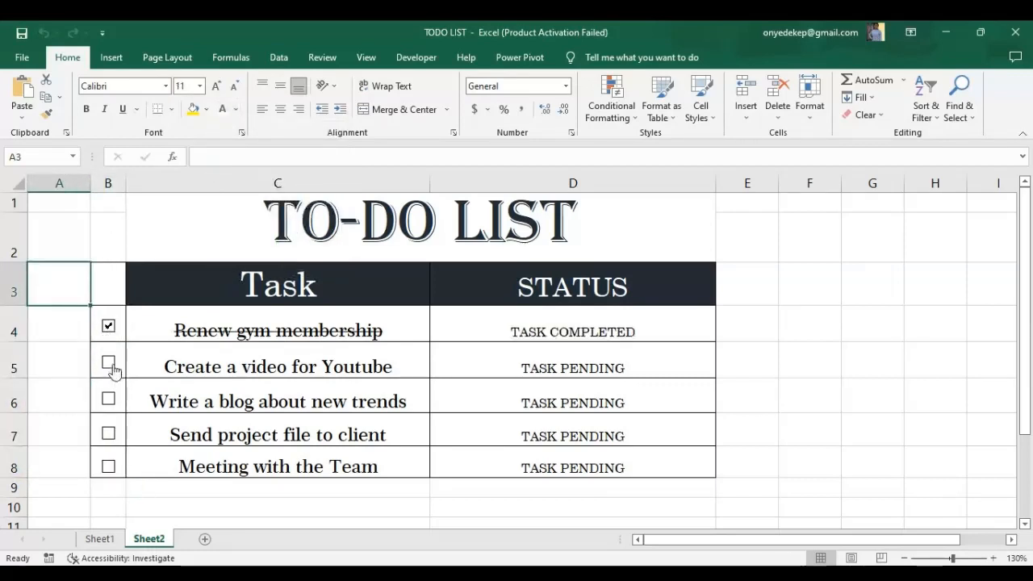
{"action": "left_click", "coordinate": [109, 363]}
{"action": "left_click", "coordinate": [109, 400]}
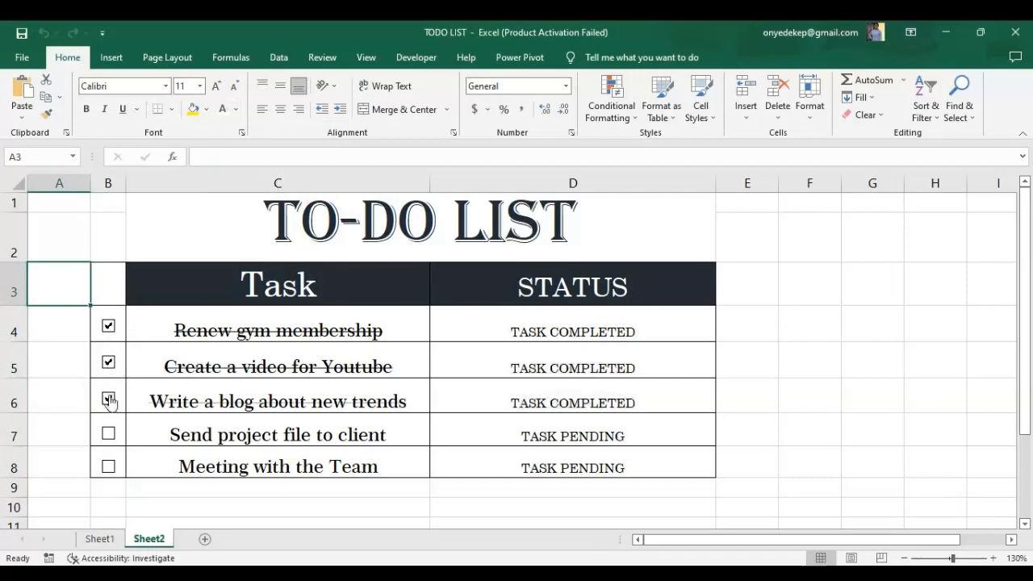
{"action": "left_click", "coordinate": [109, 435]}
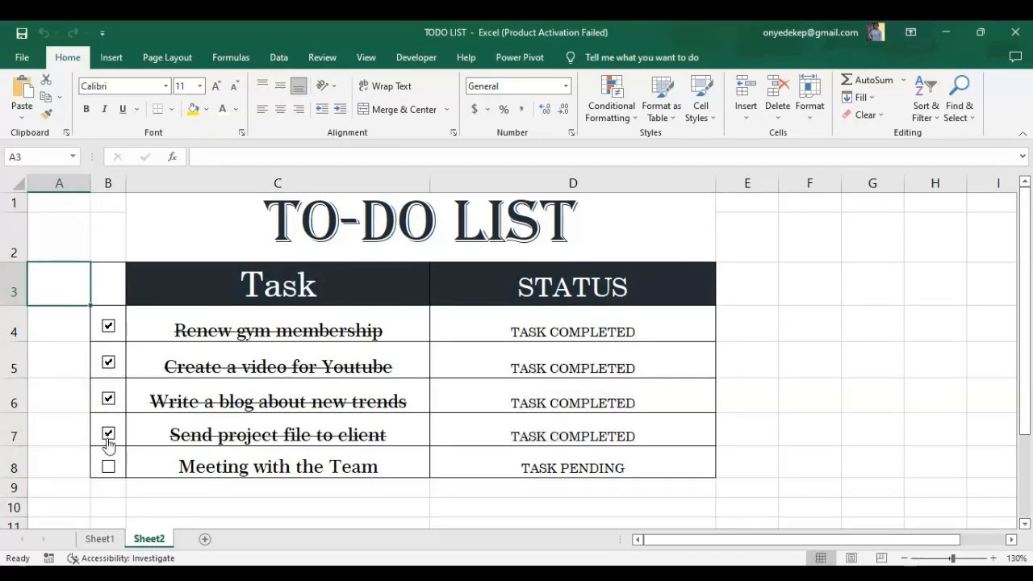
{"action": "left_click", "coordinate": [109, 468]}
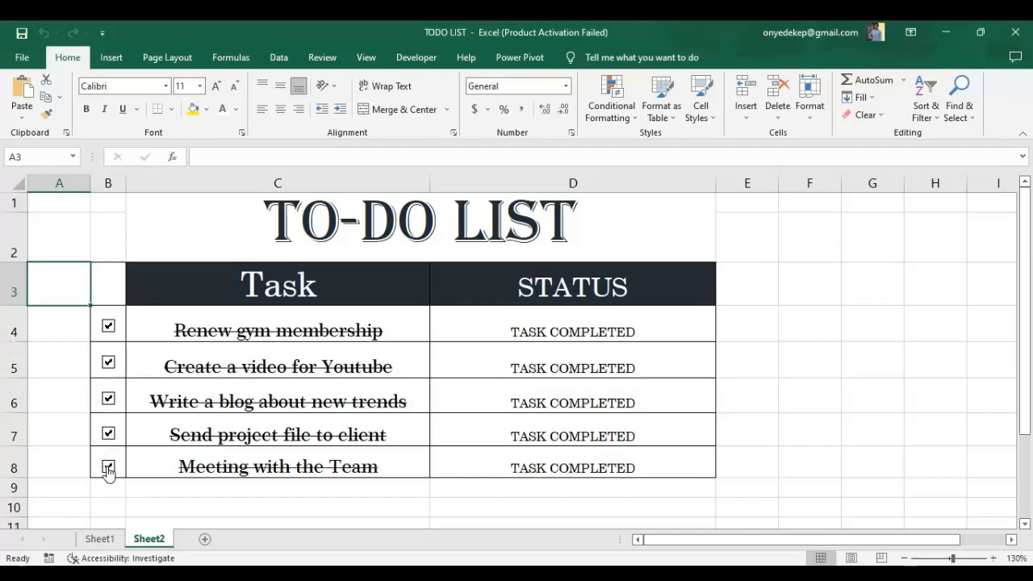
{"action": "left_click", "coordinate": [109, 328]}
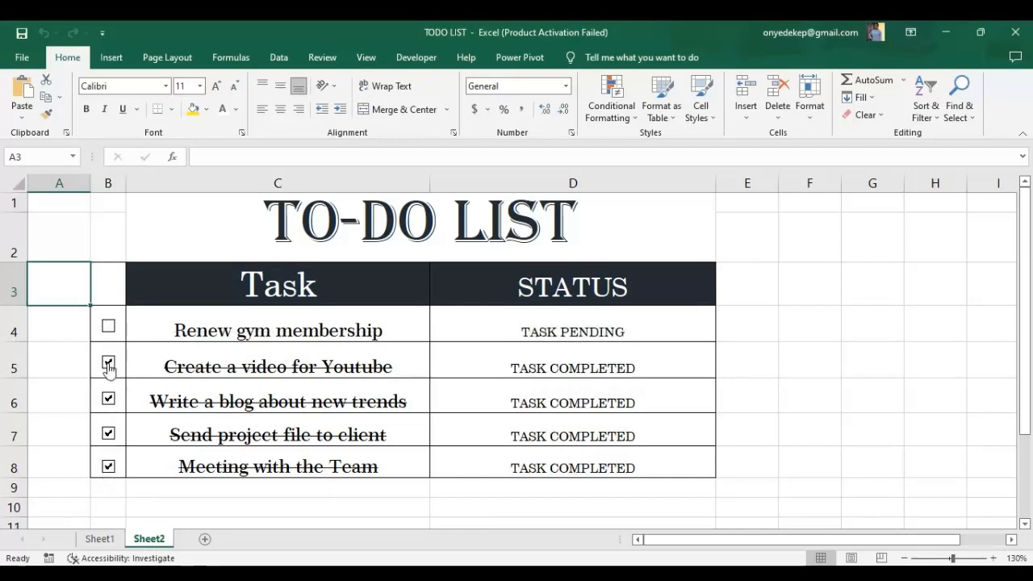
{"action": "left_click", "coordinate": [109, 363]}
{"action": "left_click", "coordinate": [109, 398]}
{"action": "left_click", "coordinate": [108, 433]}
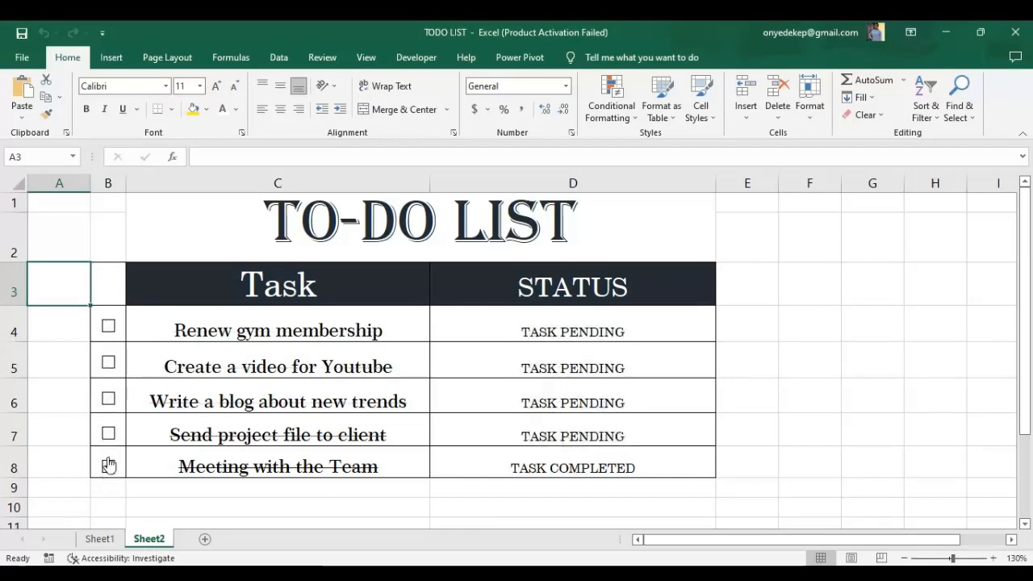
{"action": "left_click", "coordinate": [108, 466]}
Mark all five tasks as completed, starting with "Create a video for Youtube" and ending with "Renew gym membership"
{"action": "left_click", "coordinate": [108, 363]}
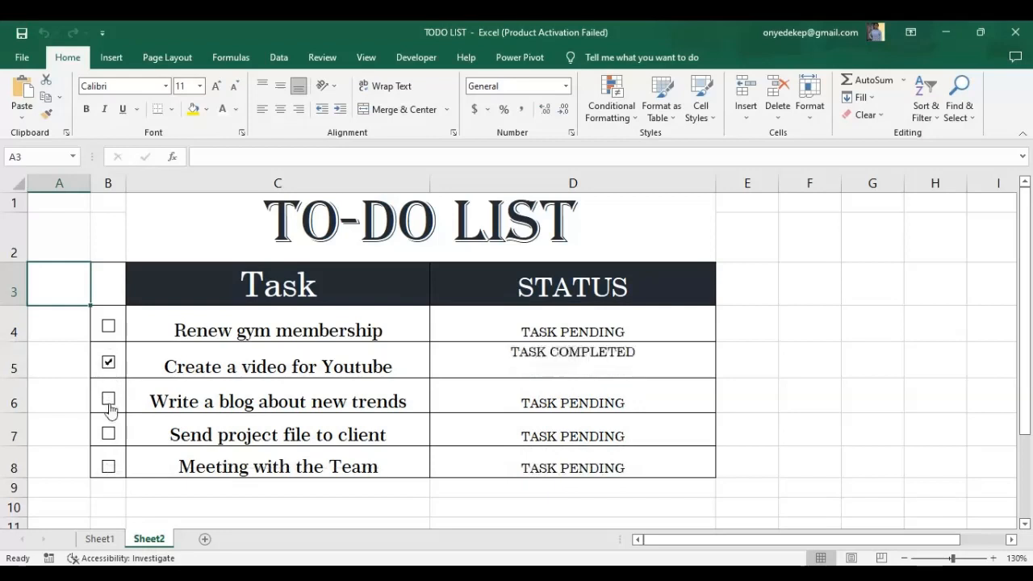
{"action": "left_click", "coordinate": [109, 399]}
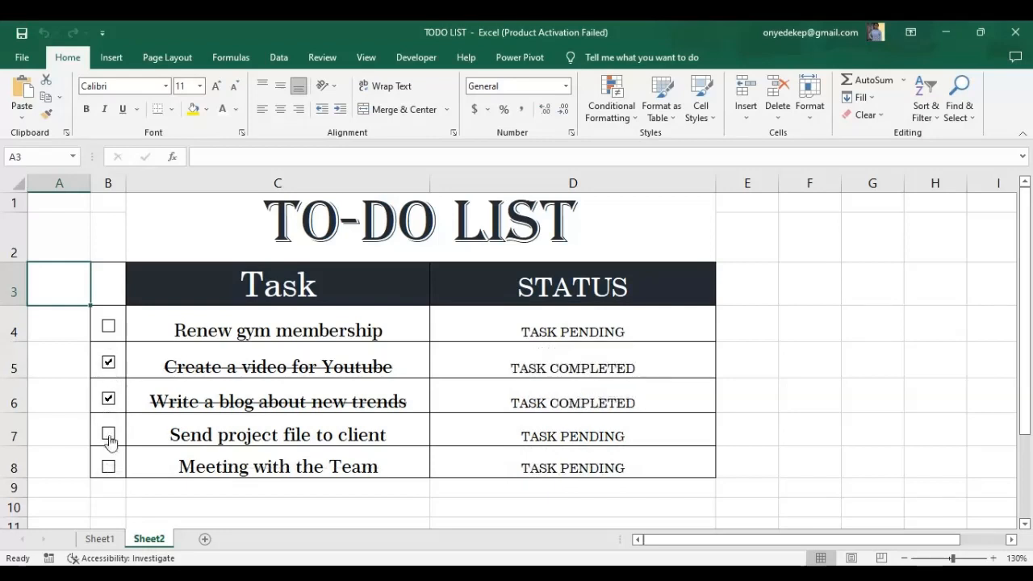
{"action": "left_click", "coordinate": [109, 433]}
{"action": "left_click", "coordinate": [109, 463]}
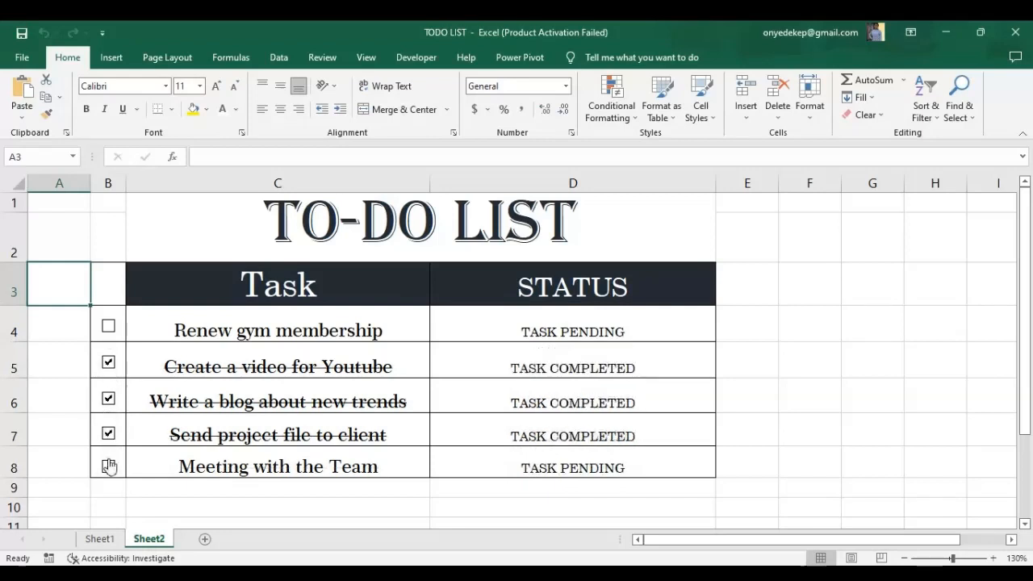
{"action": "left_click", "coordinate": [109, 331]}
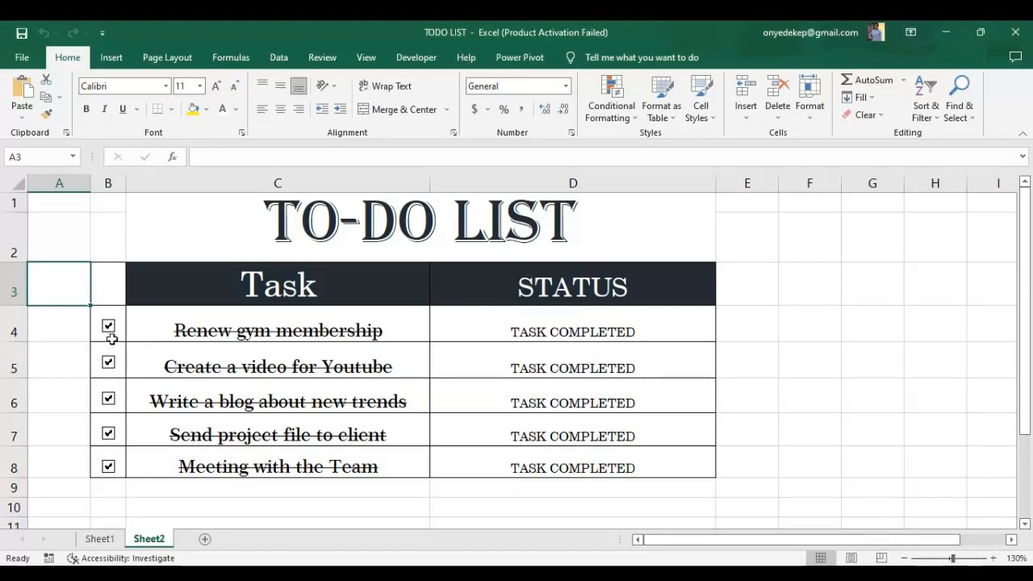